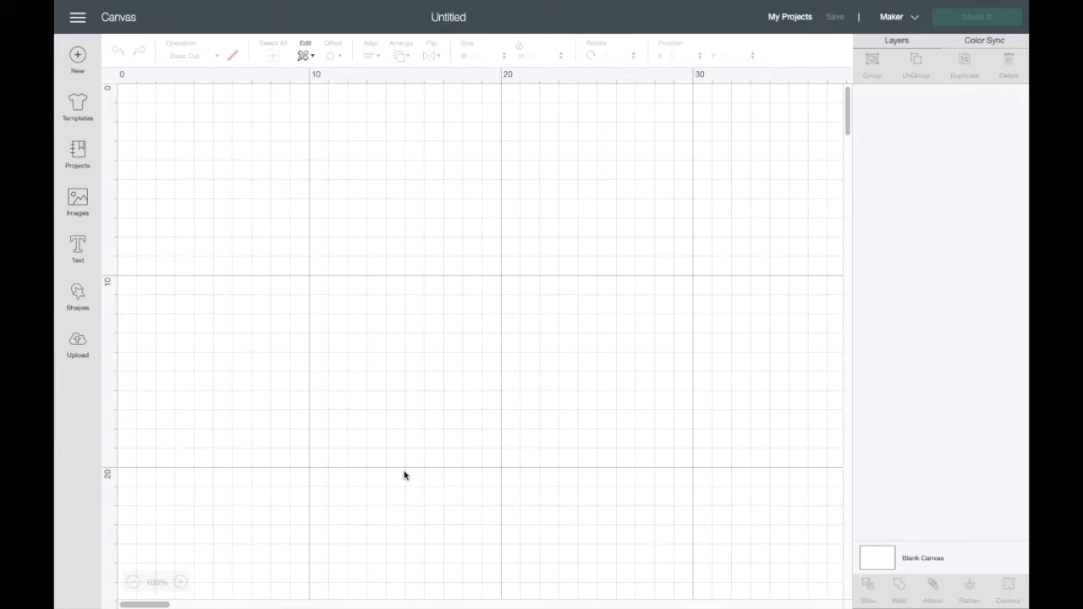
Step: Switch to Safari and look through the "up drawing" image results for a cartoon of Carl from Up
mouse_move(201, 590)
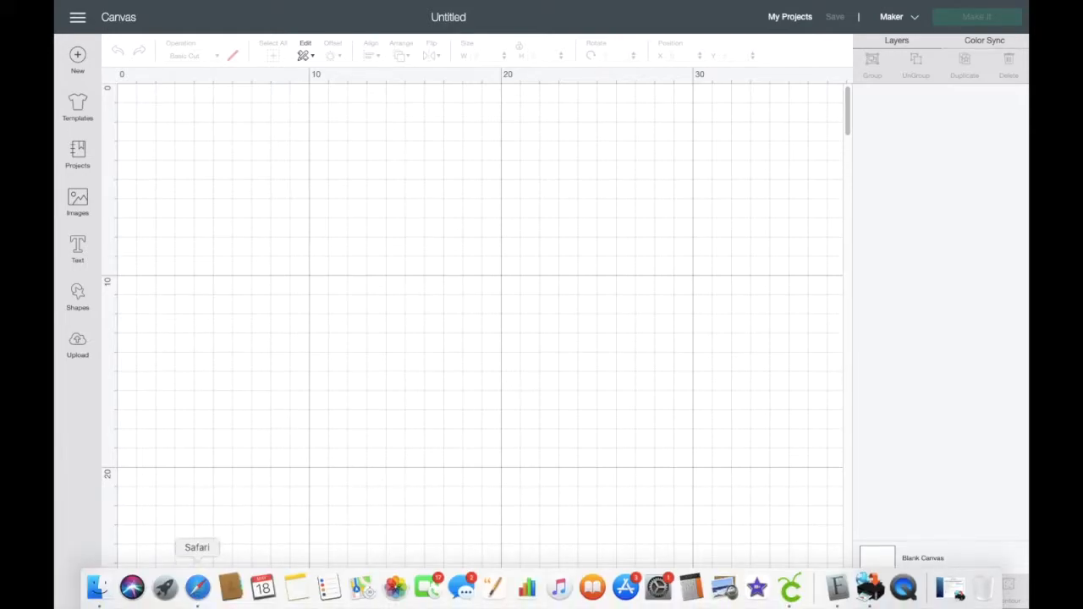
left_click(201, 590)
scroll(273, 286, "down", 3)
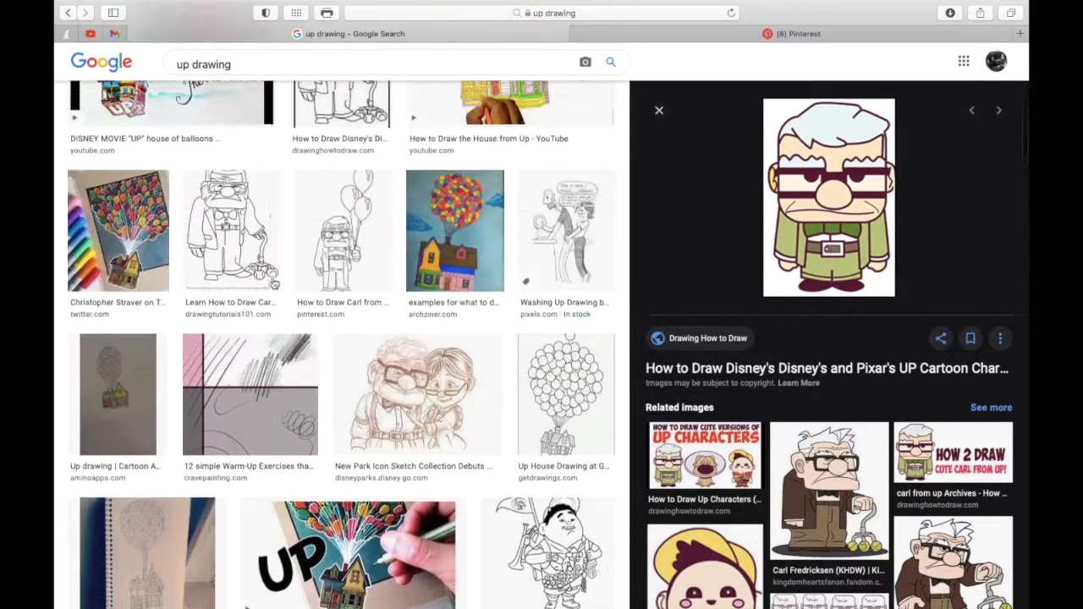
scroll(274, 285, "up", 5)
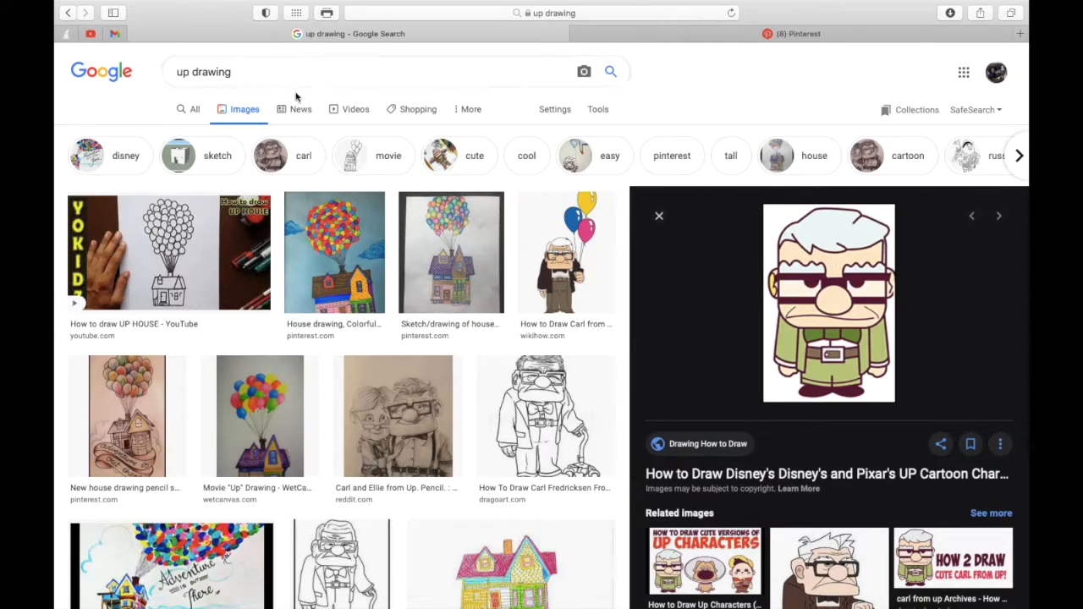
scroll(385, 530, "down", 3)
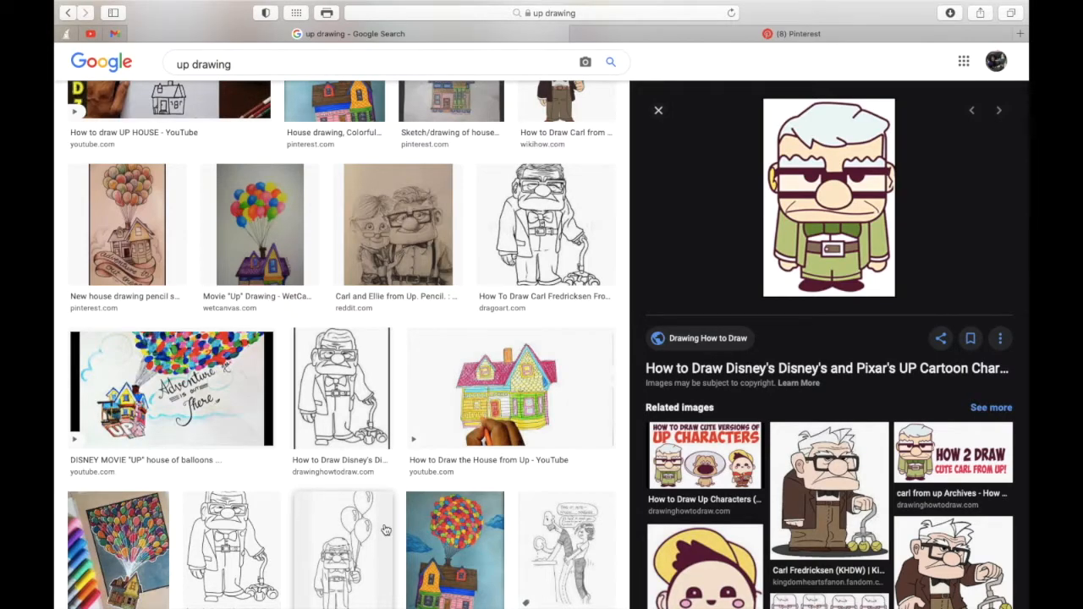
scroll(385, 530, "down", 10)
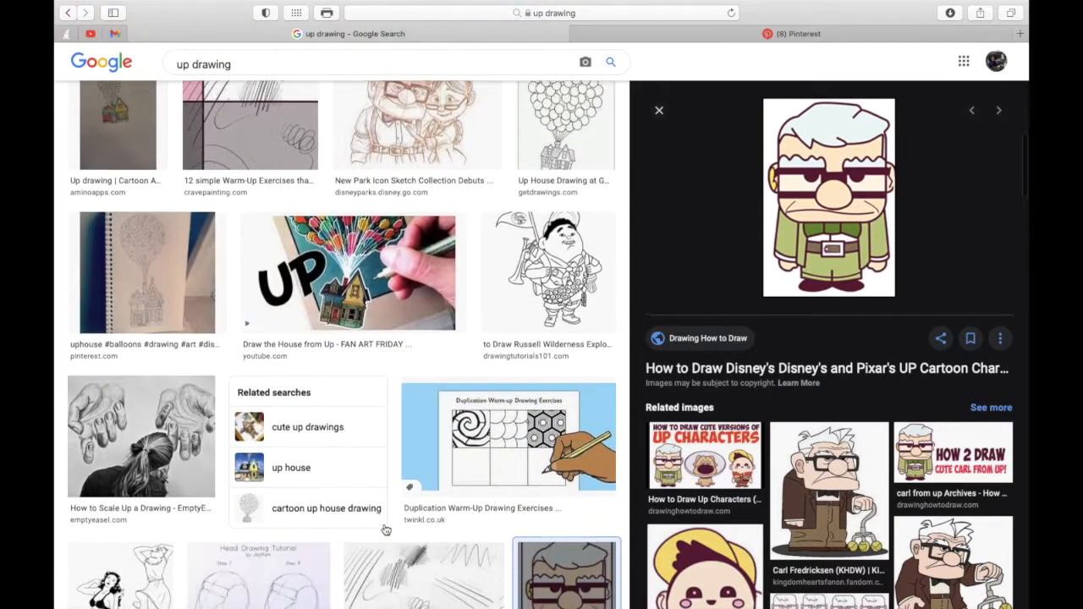
scroll(385, 530, "down", 2)
scroll(385, 529, "up", 15)
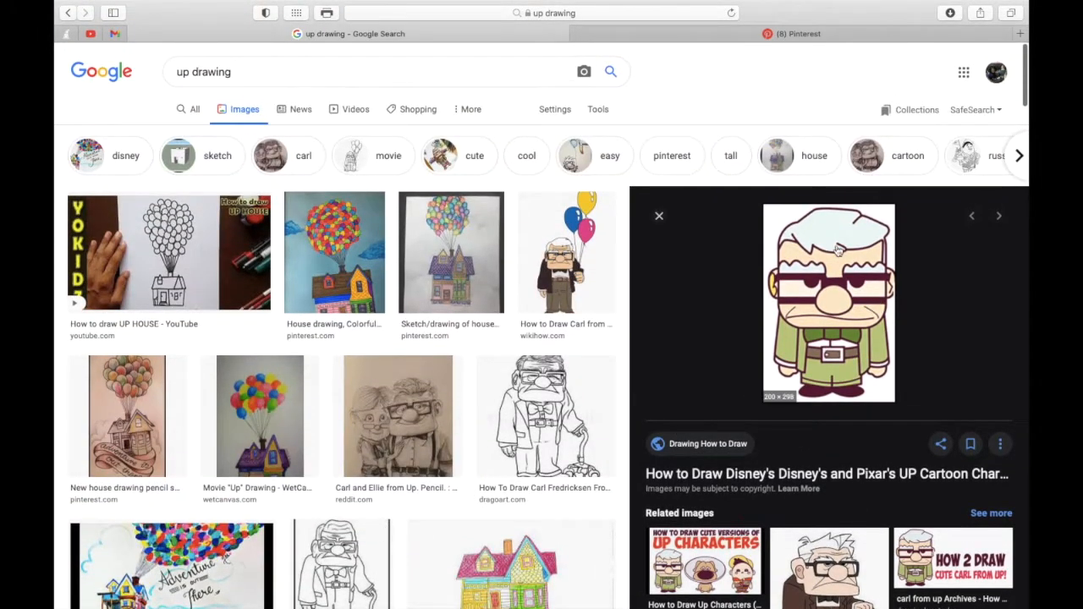
Step: Show the save options for the enlarged Carl cartoon, close them, and switch back to Cricut Design Space
right_click(842, 304)
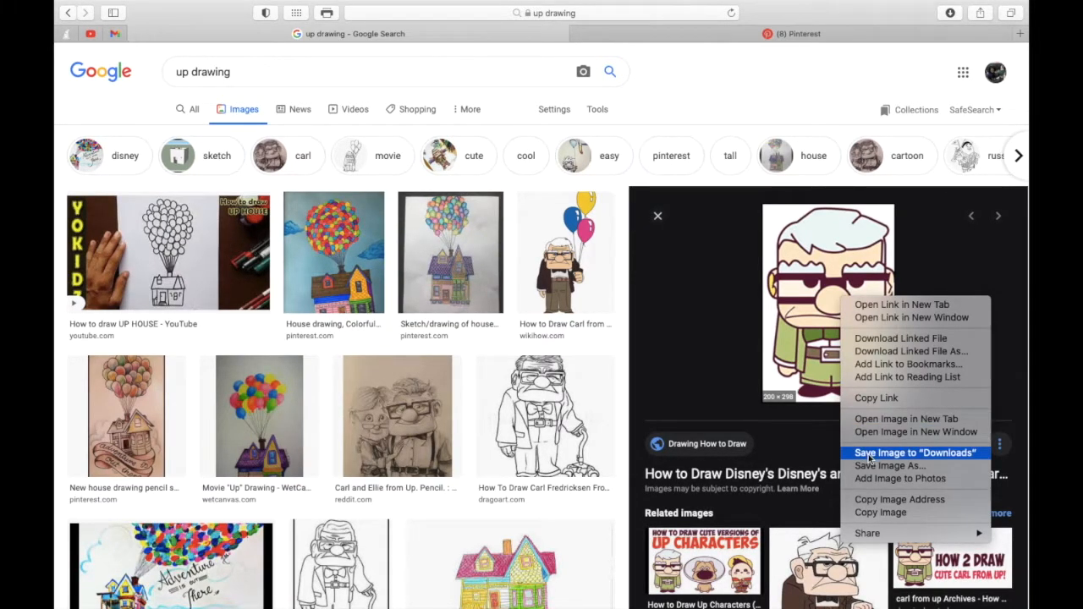
left_click(688, 104)
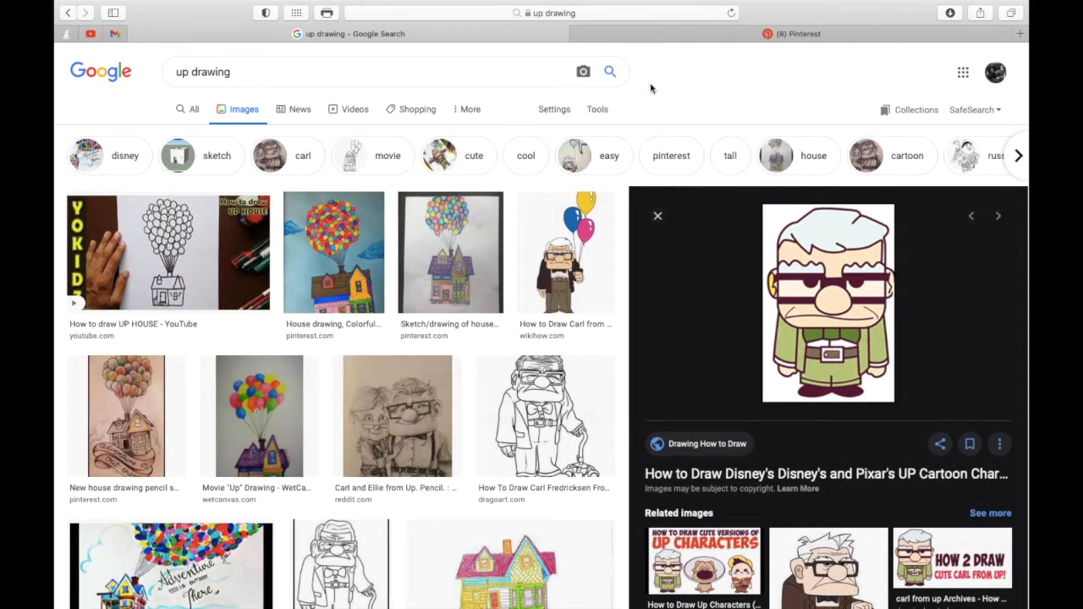
key("super+Tab")
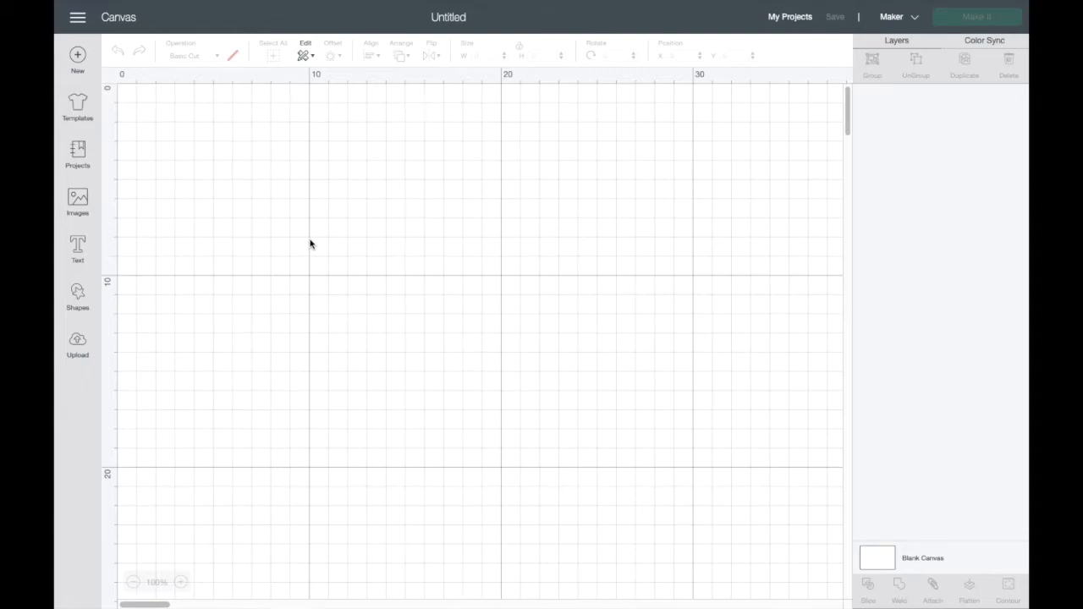
Step: Upload Disney-Movies-UP-Carl1.jpg from the Downloads folder and set its image type to Complex
left_click(79, 342)
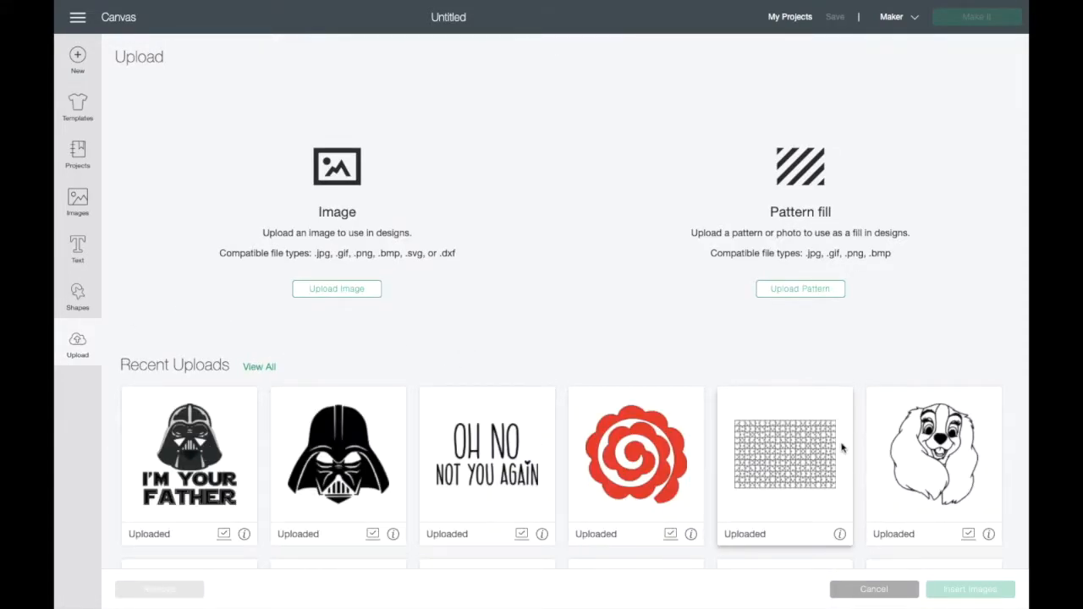
left_click(337, 289)
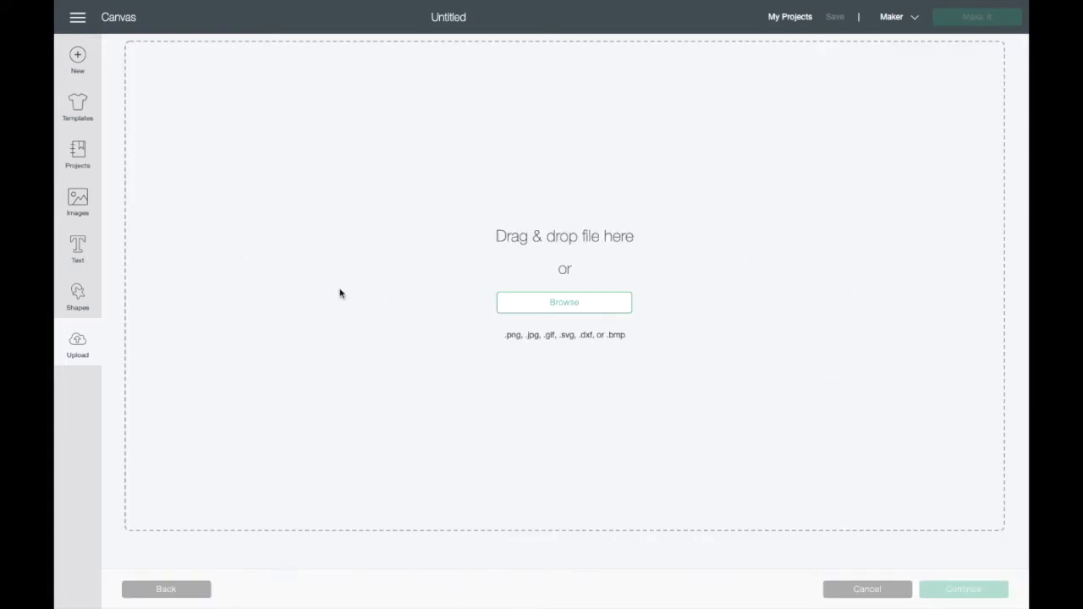
left_click(539, 303)
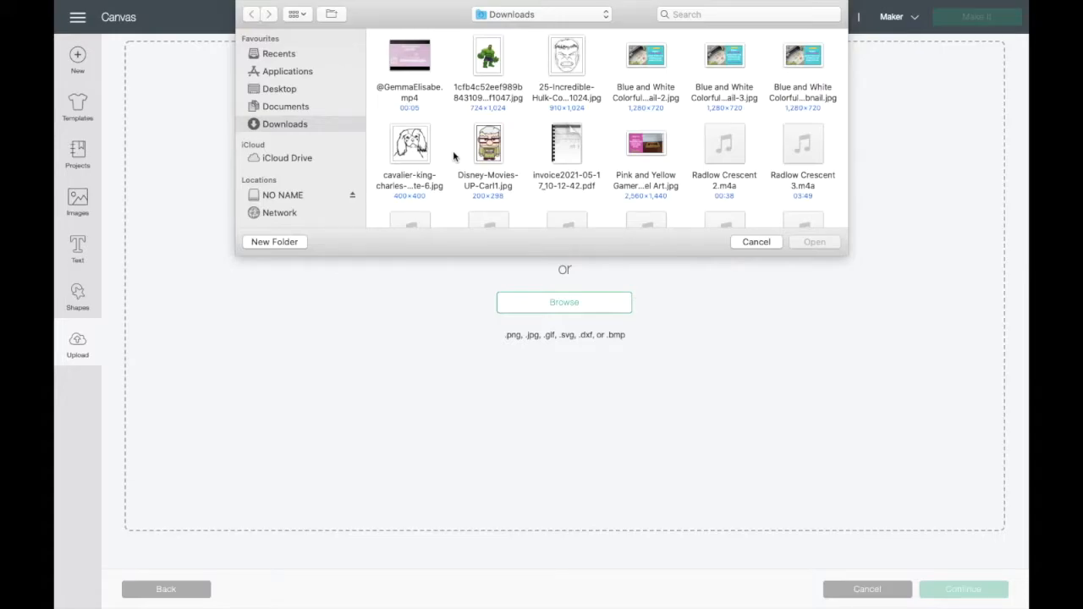
double_click(492, 152)
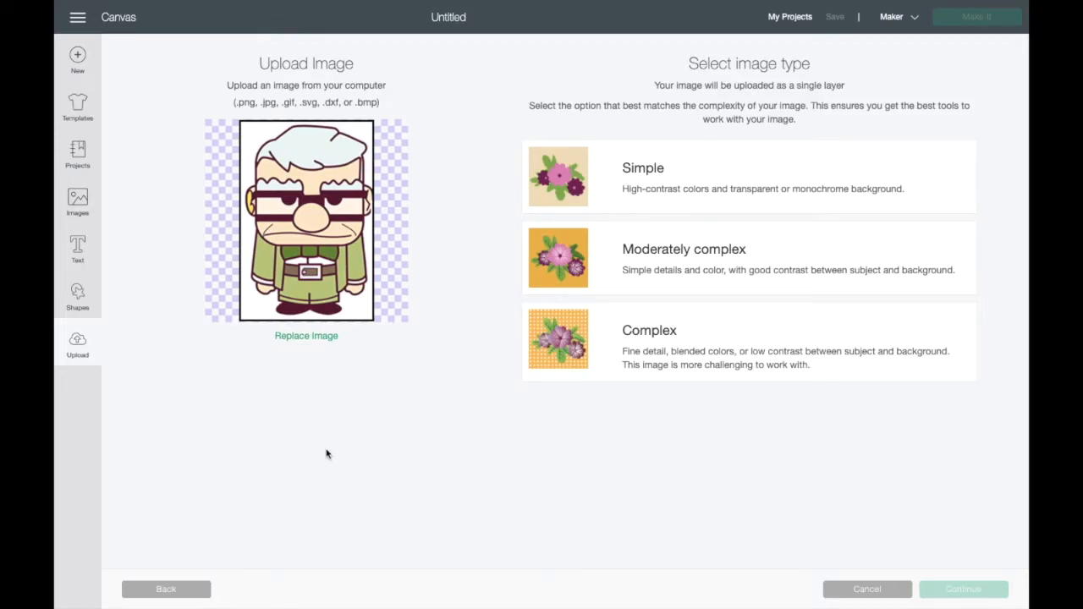
left_click(664, 332)
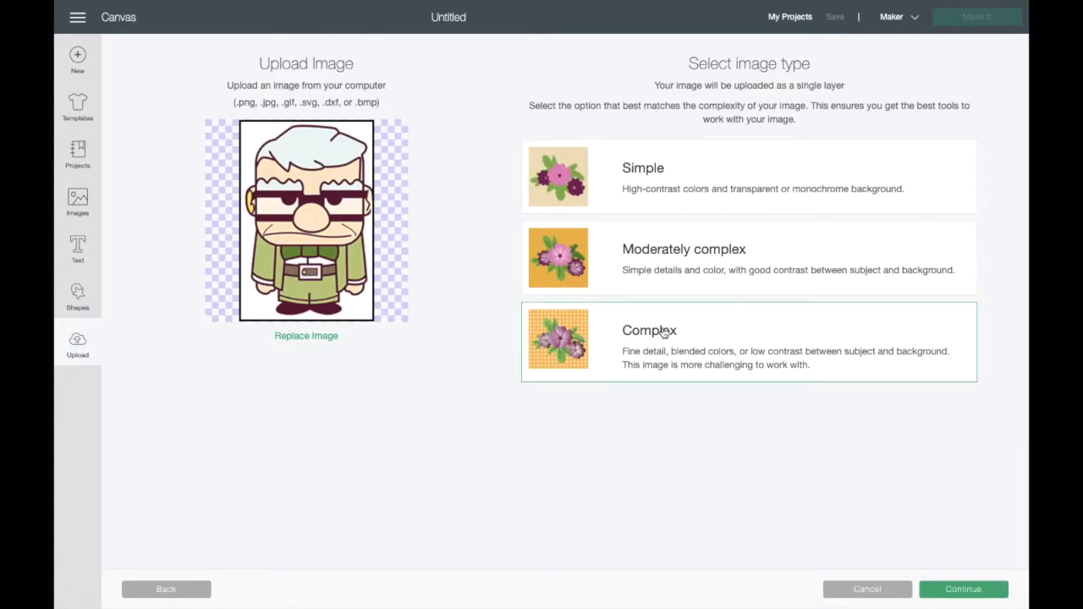
left_click(965, 590)
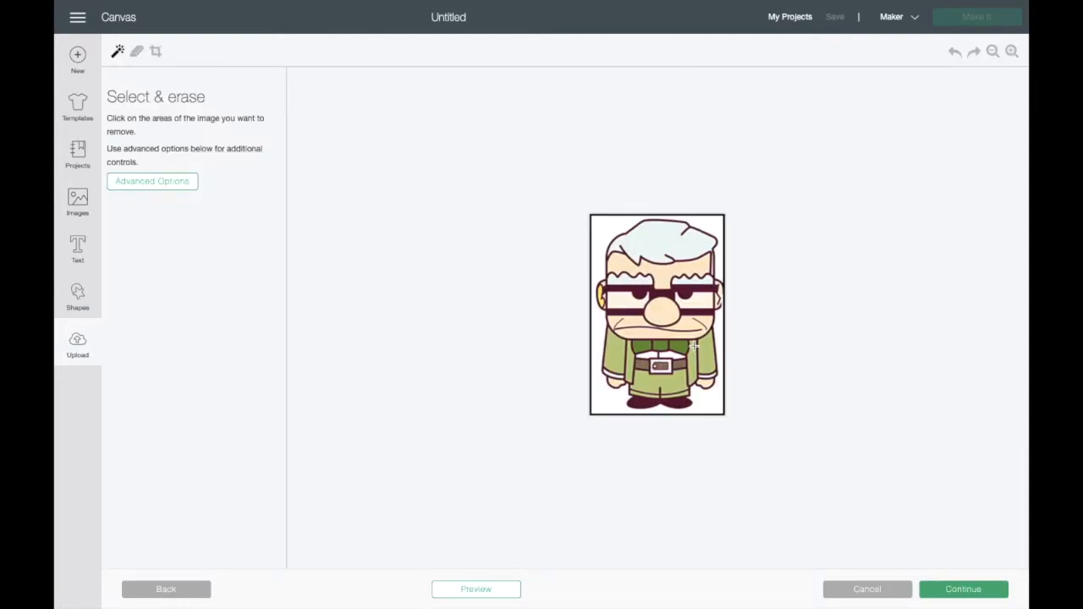
Step: Erase the white background, the hair, the forehead and the left eyebrow's fill from the Carl image
left_click(1012, 52)
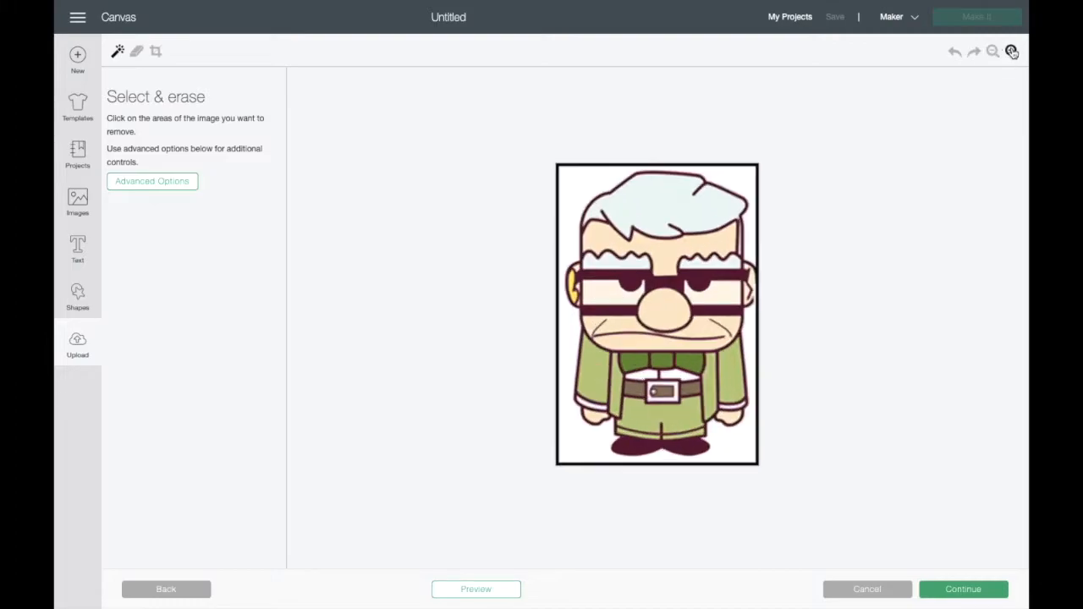
left_click(1012, 51)
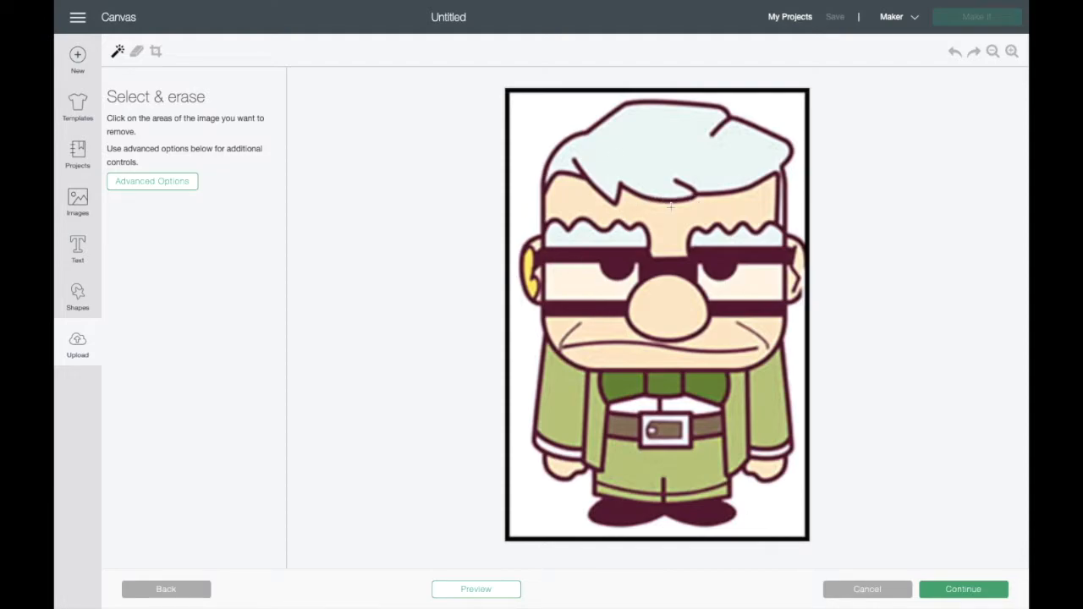
left_click(522, 169)
left_click(611, 155)
left_click(587, 189)
left_click(591, 237)
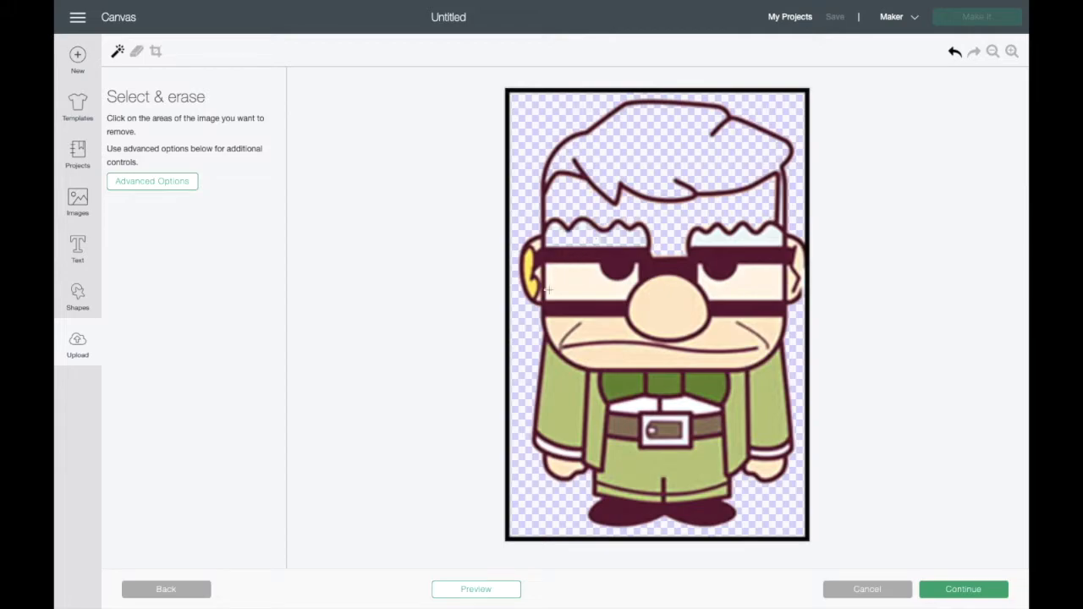
Step: Compare the cut preview with the partly erased Carl image up close, and cancel the upload
left_click(476, 590)
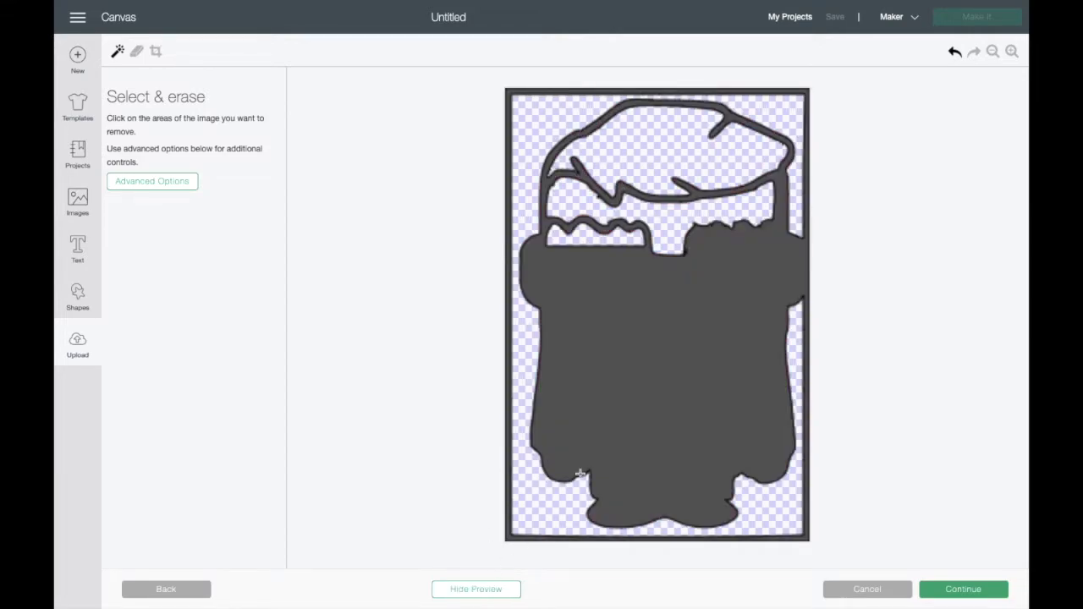
left_click(1012, 52)
left_click(1012, 51)
left_click(1013, 52)
left_click(1012, 52)
left_click(1012, 52)
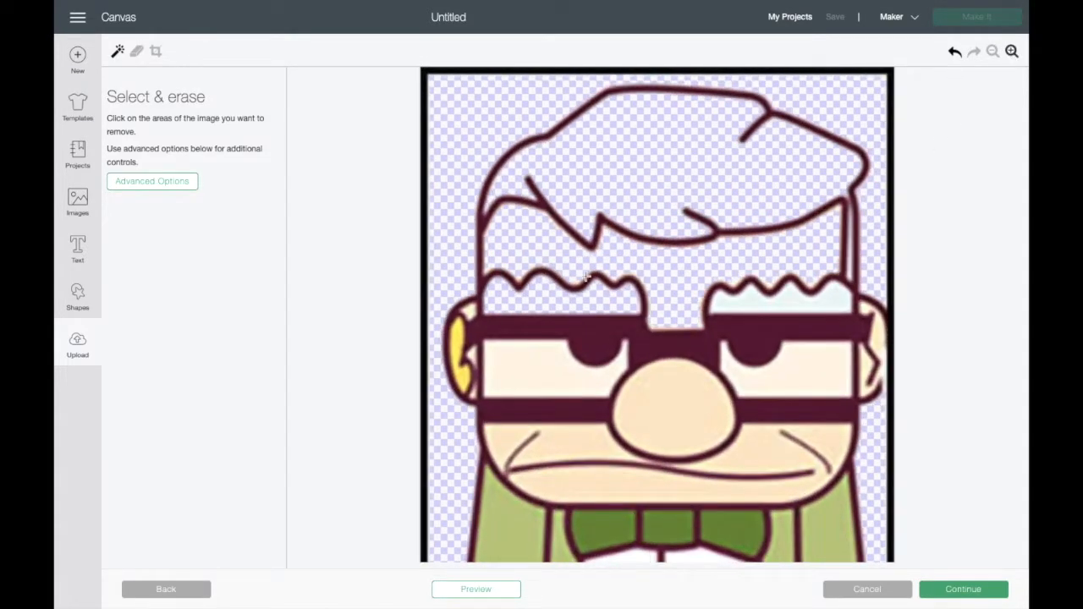
left_click(476, 590)
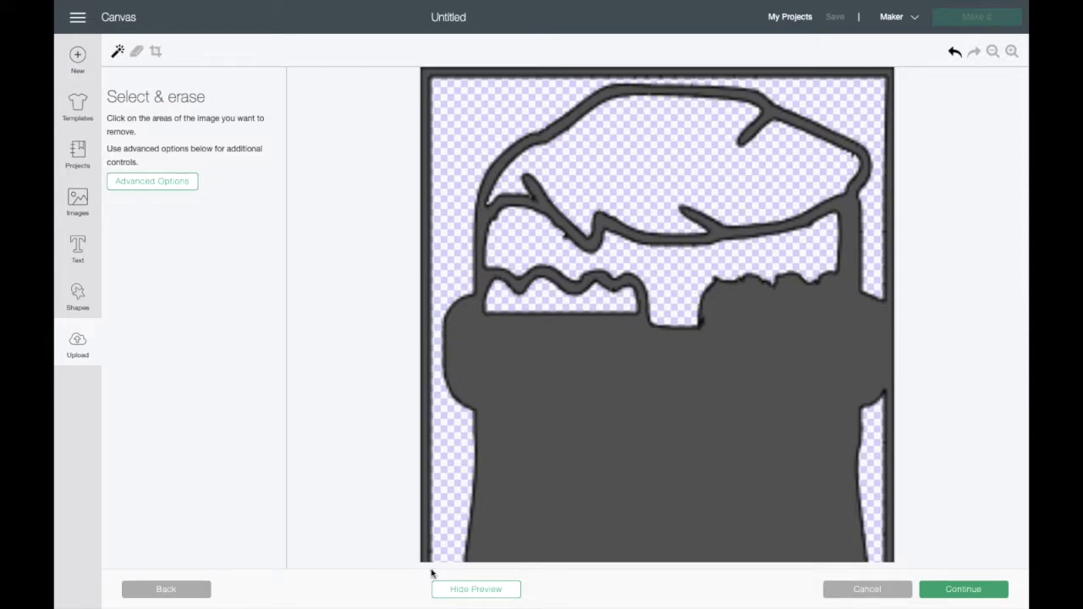
left_click(444, 593)
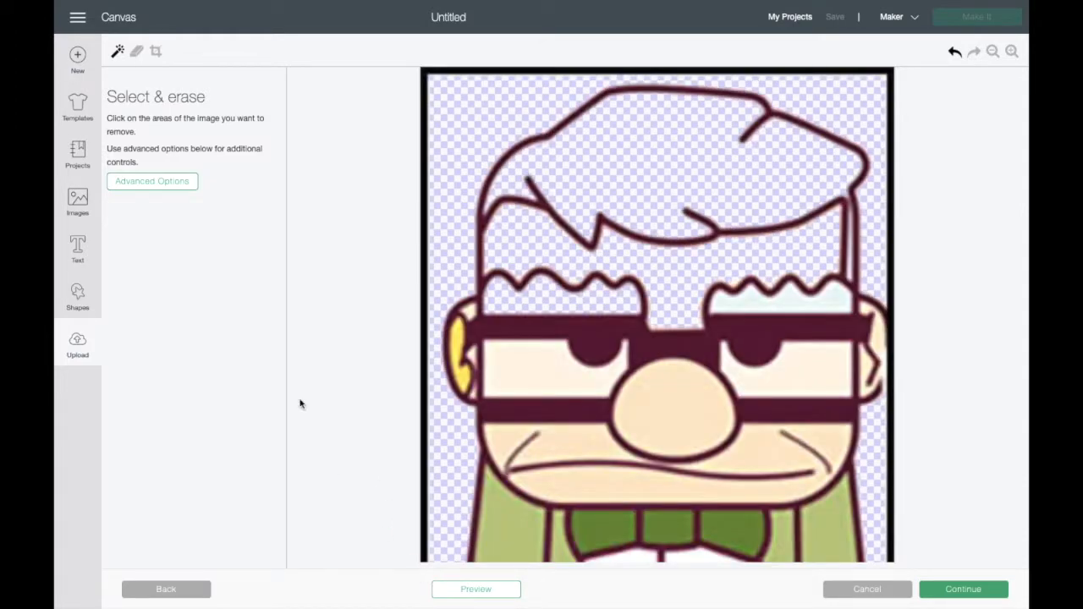
mouse_move(843, 606)
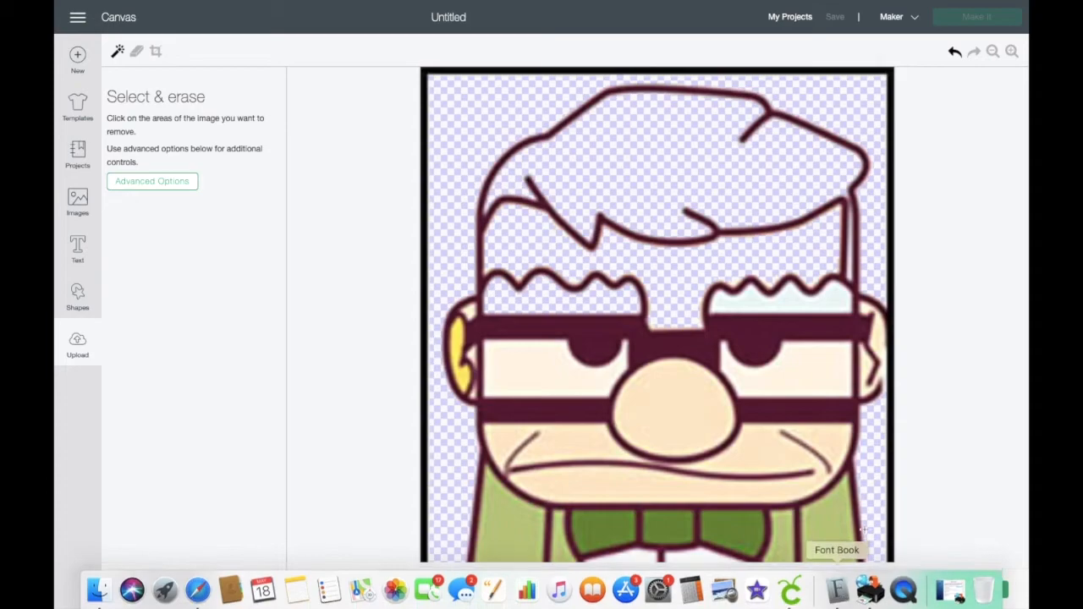
left_click(855, 591)
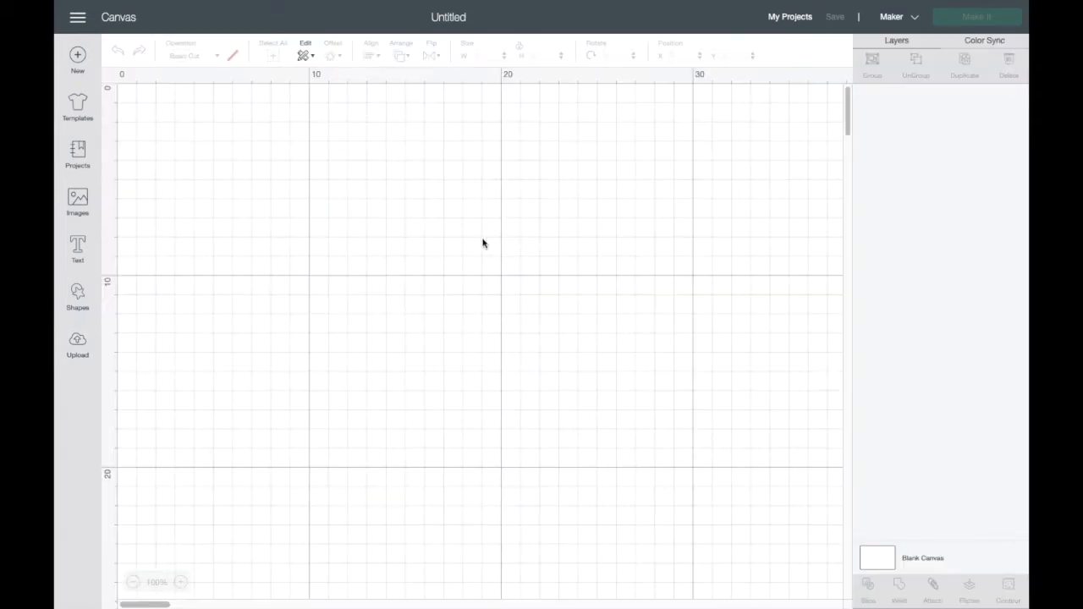
Step: Start a new upload of Disney-Movies-UP-Carl1.jpg from Downloads as a Complex image
left_click(78, 345)
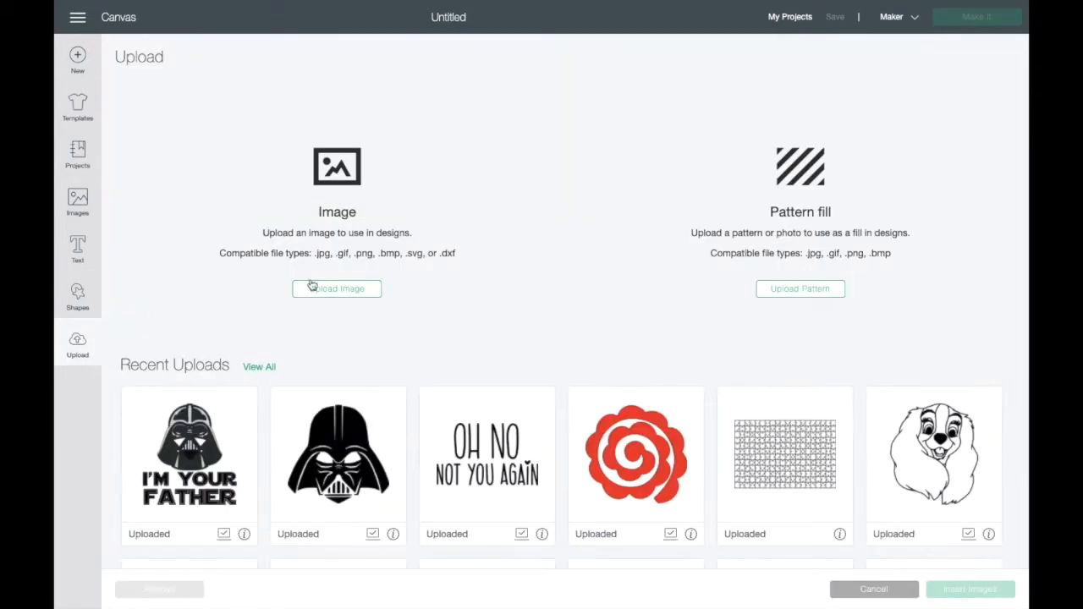
left_click(317, 293)
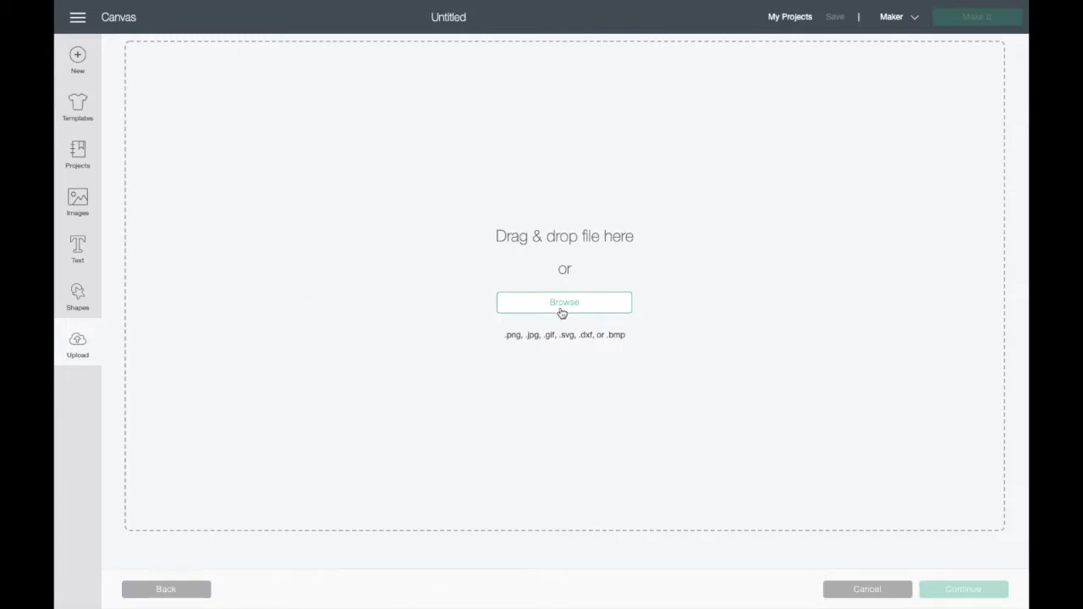
left_click(562, 311)
double_click(482, 140)
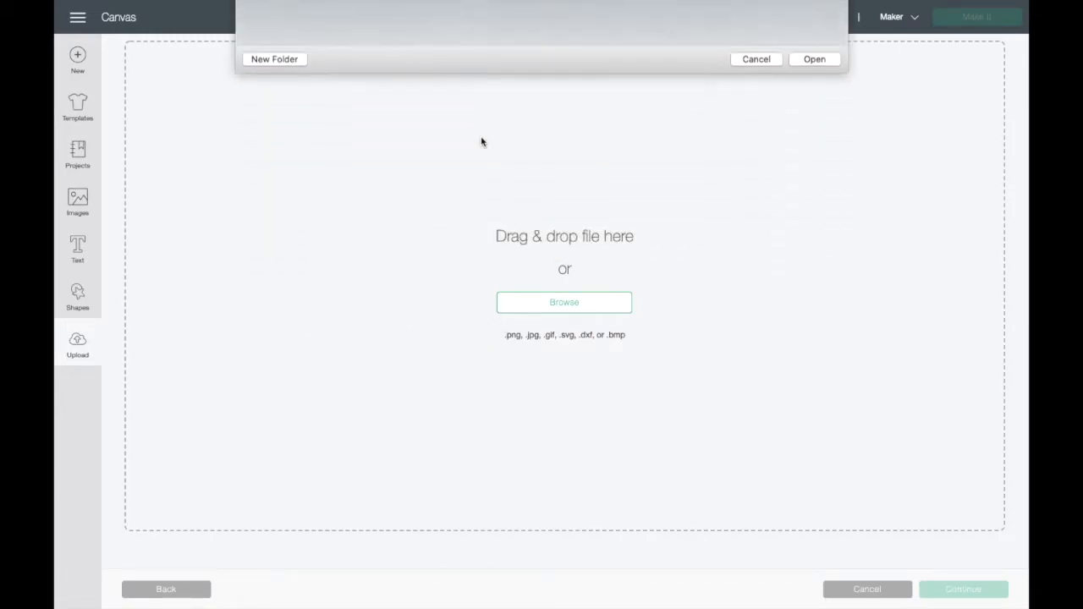
left_click(656, 336)
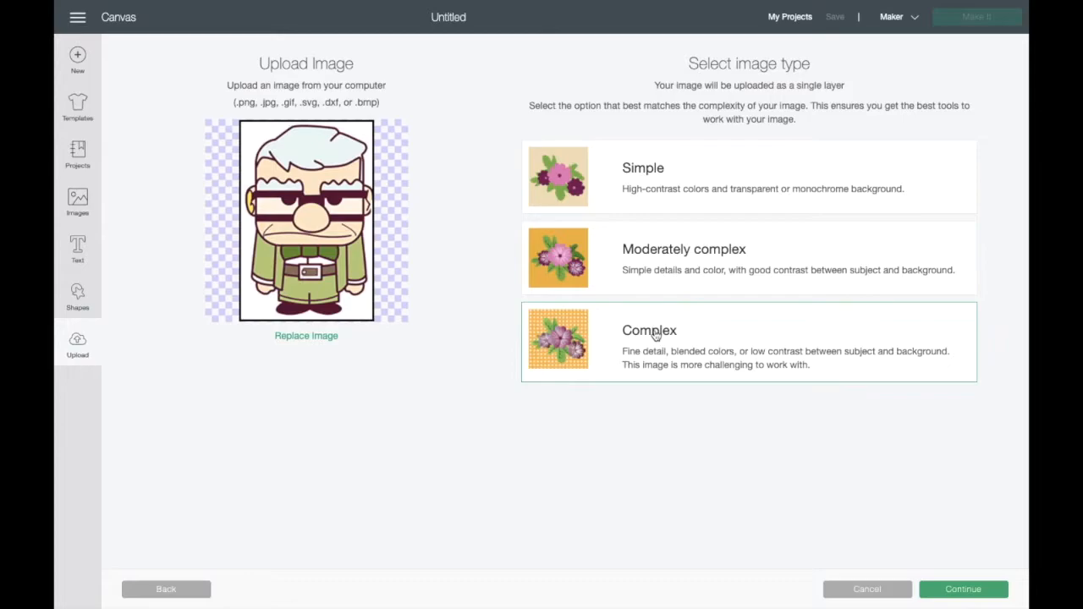
left_click(964, 590)
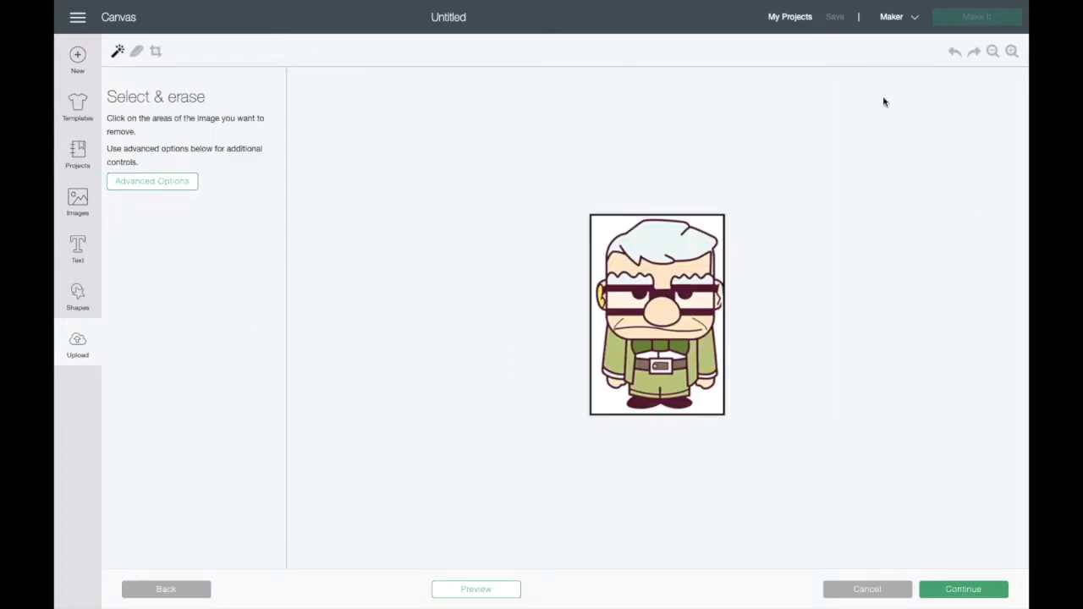
Step: Set the color tolerance to 50 in the advanced options for erasing the Carl image
left_click(1011, 52)
left_click(1011, 51)
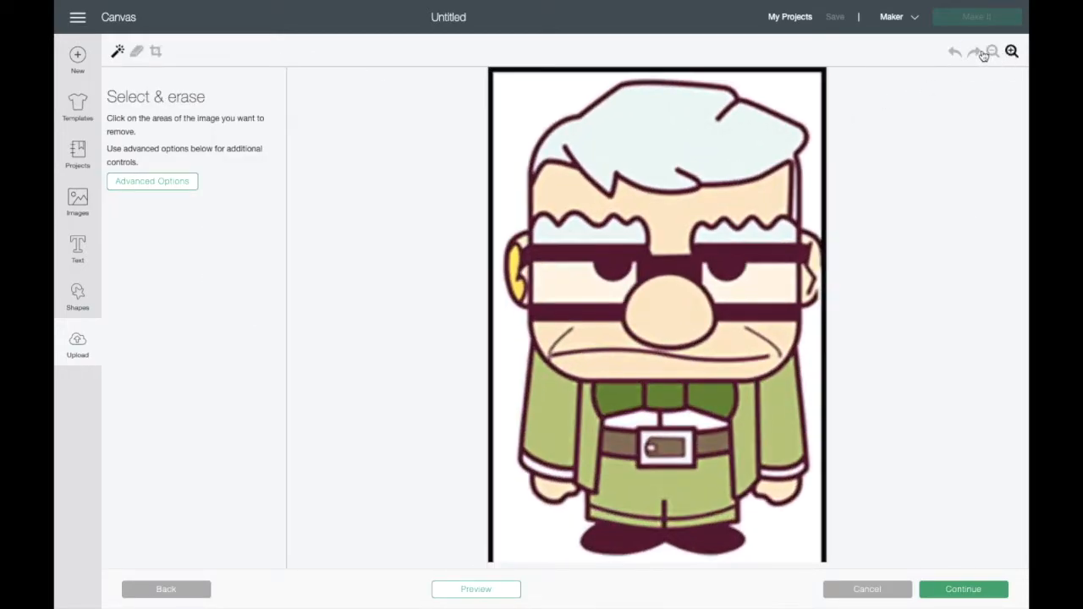
left_click(179, 183)
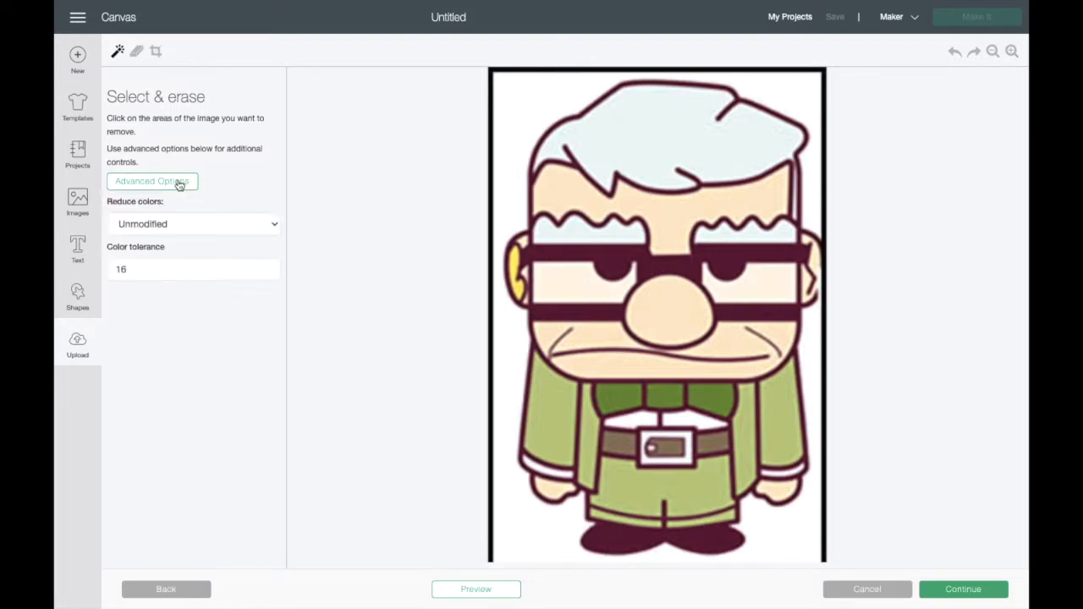
double_click(135, 271)
key("BackSpace")
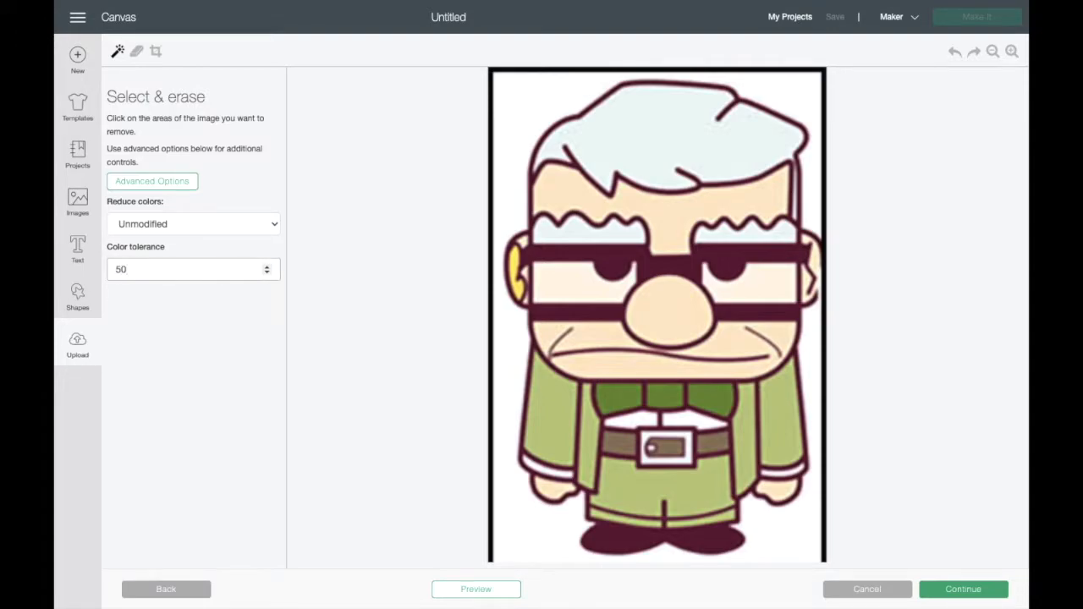
left_click(245, 354)
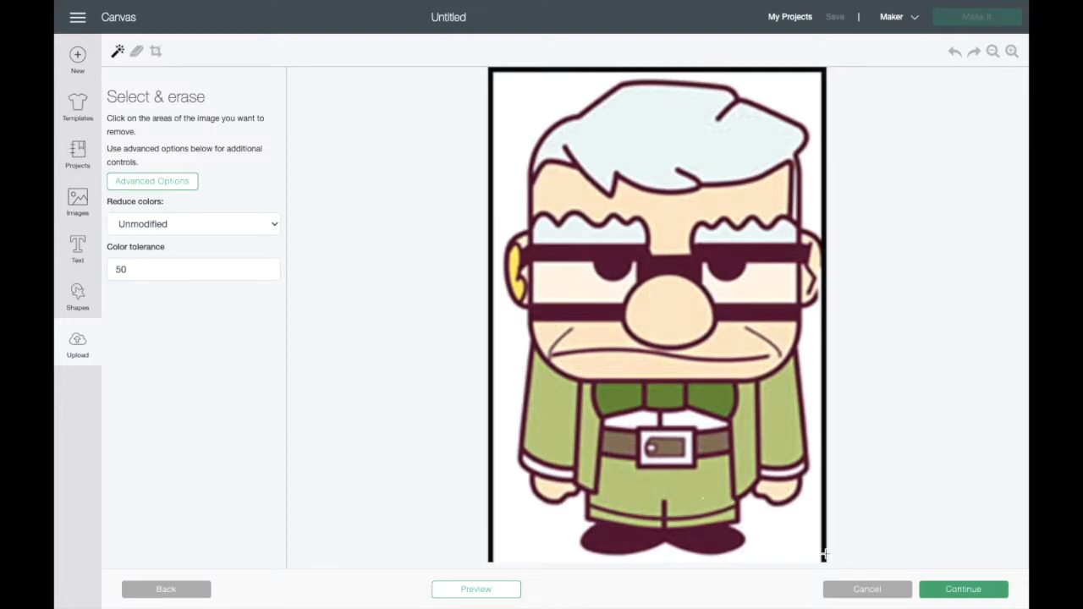
Step: Erase the trousers, hair, forehead, white background, left eyebrow and left lens fills from the Carl image
left_click(677, 486)
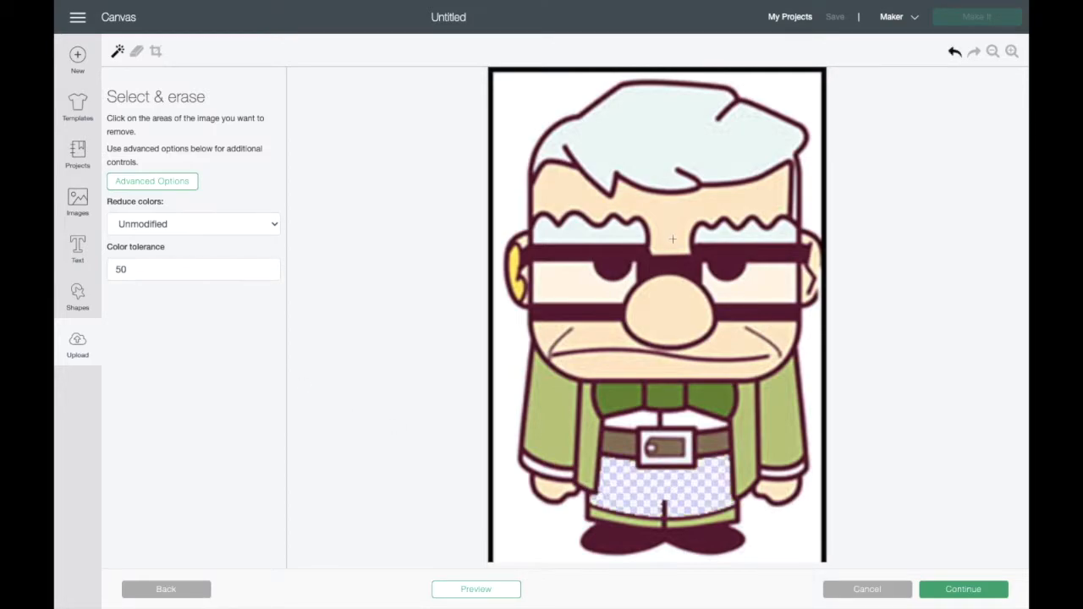
left_click(650, 151)
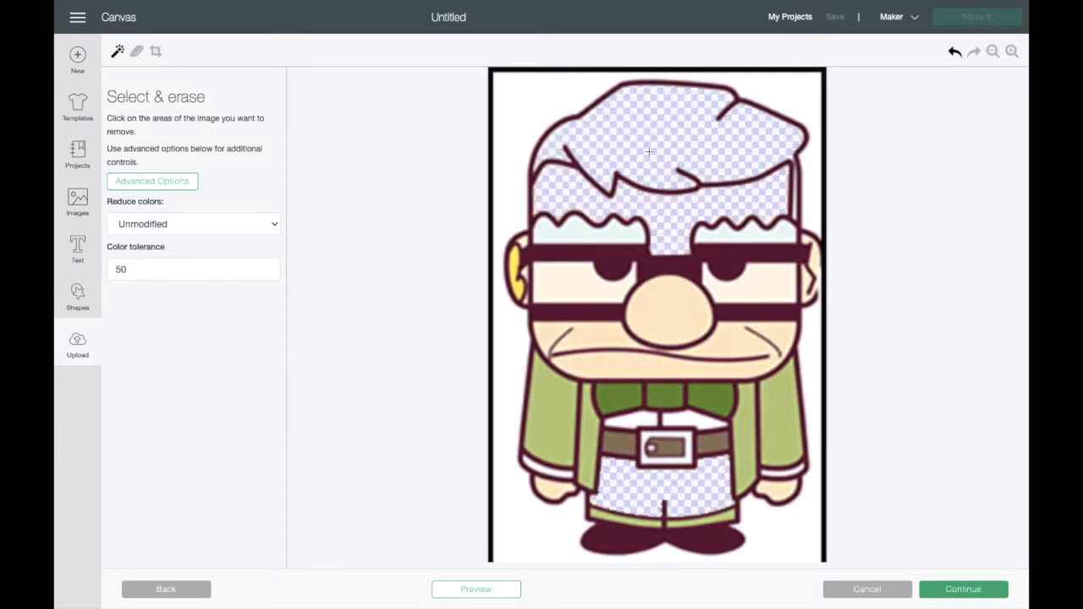
left_click(510, 127)
left_click(582, 238)
left_click(568, 282)
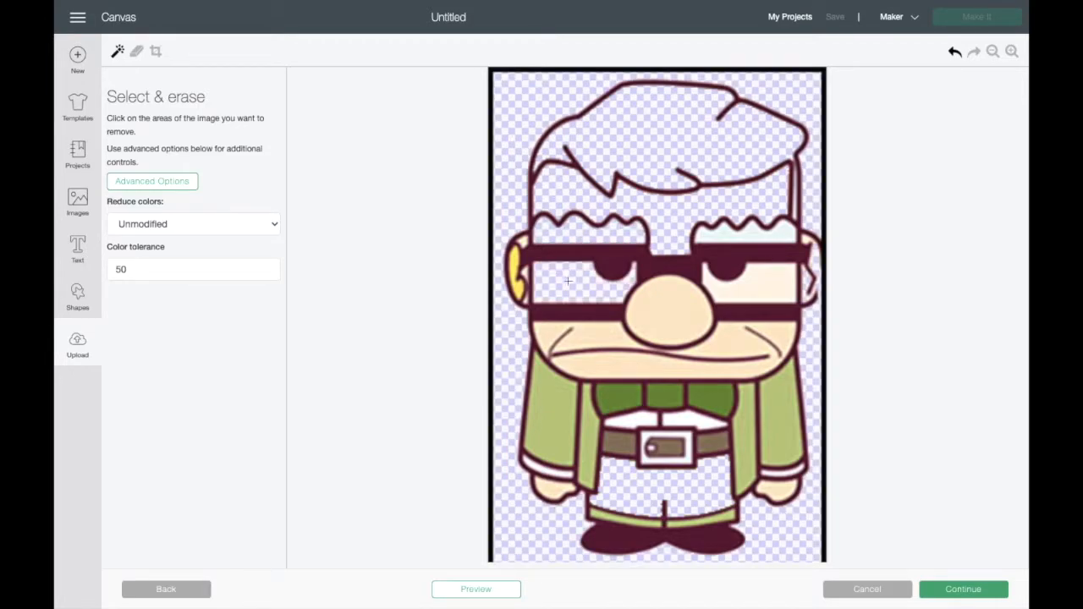
Step: Compare the cut preview with the partly erased Carl image up close
left_click(475, 591)
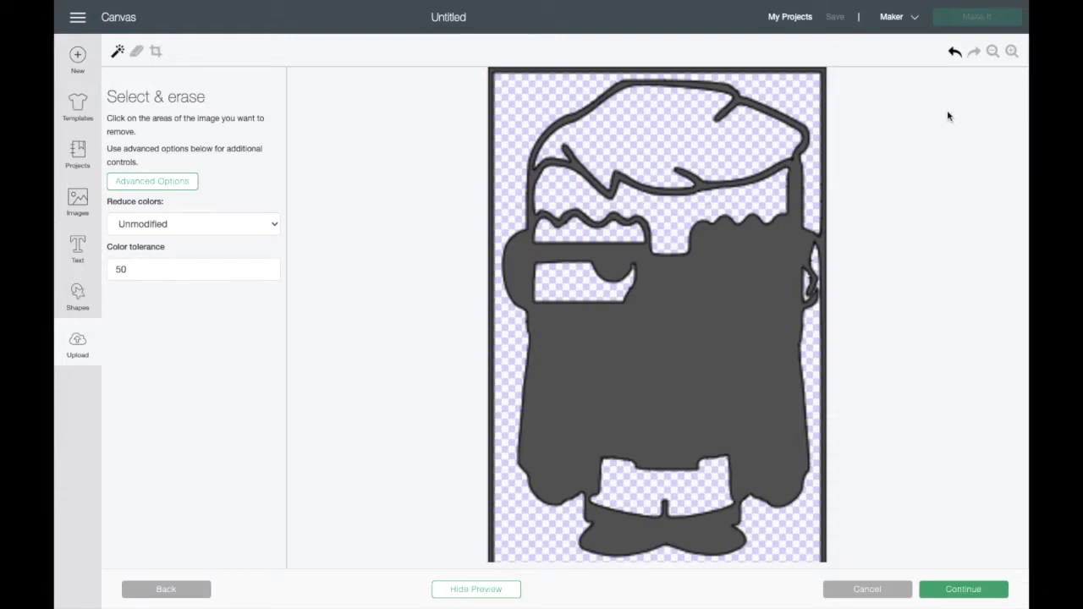
left_click(1011, 51)
left_click(1012, 52)
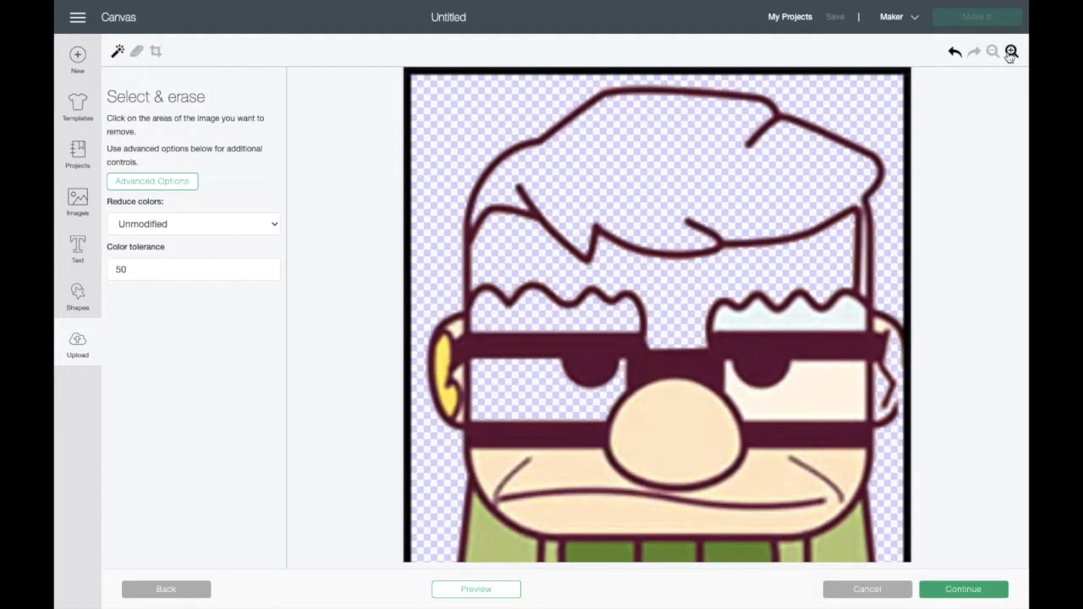
left_click(500, 590)
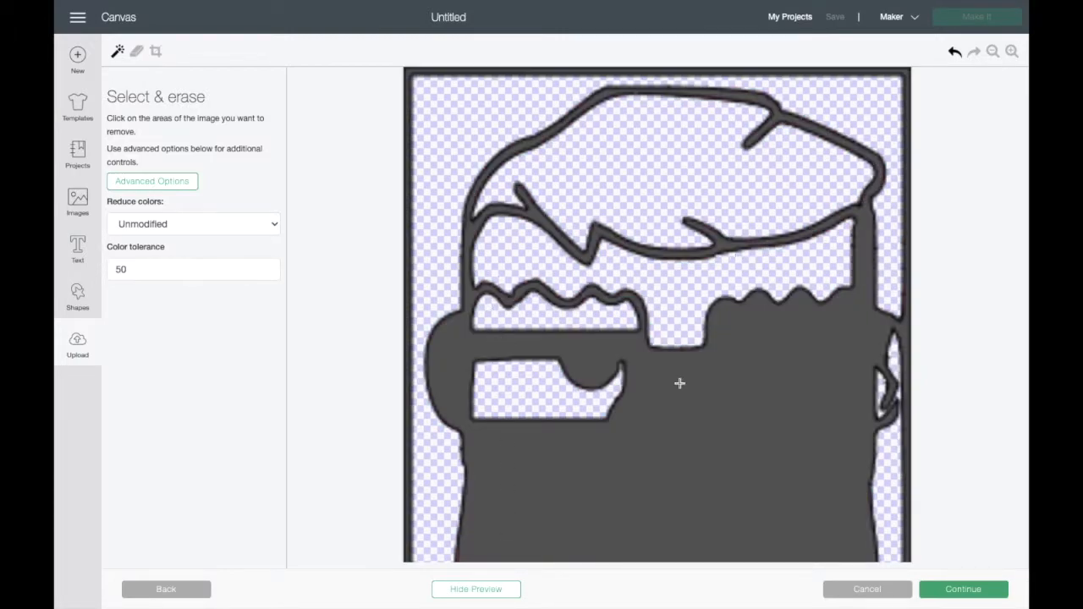
left_click(487, 593)
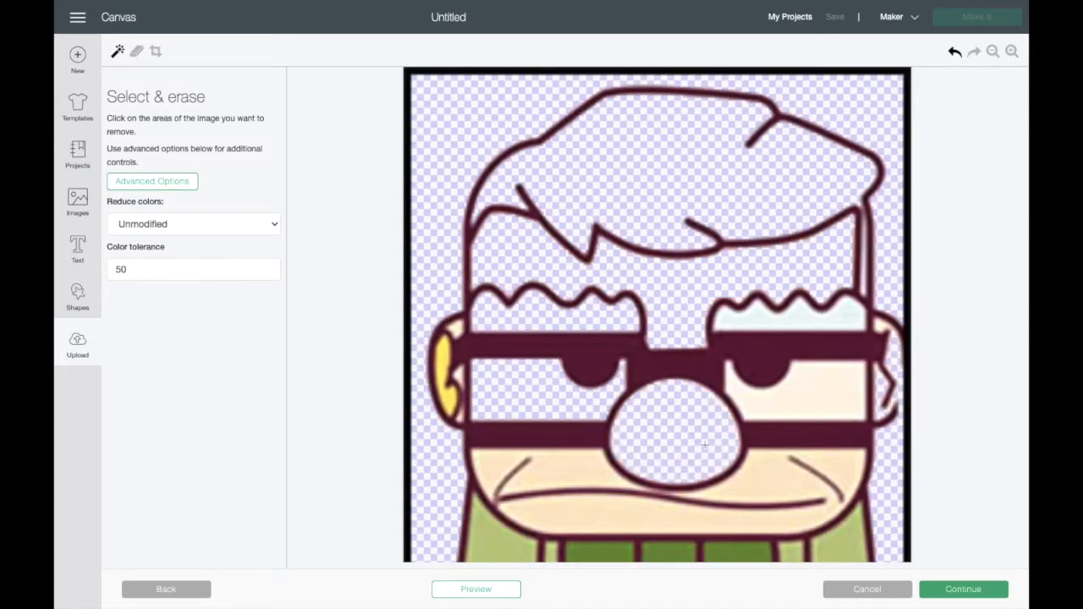
Step: Erase the fills of the nose, right lens, left ear, right eyebrow, lower face, jacket, bow tie, shirt and left hand
left_click(792, 396)
left_click(443, 366)
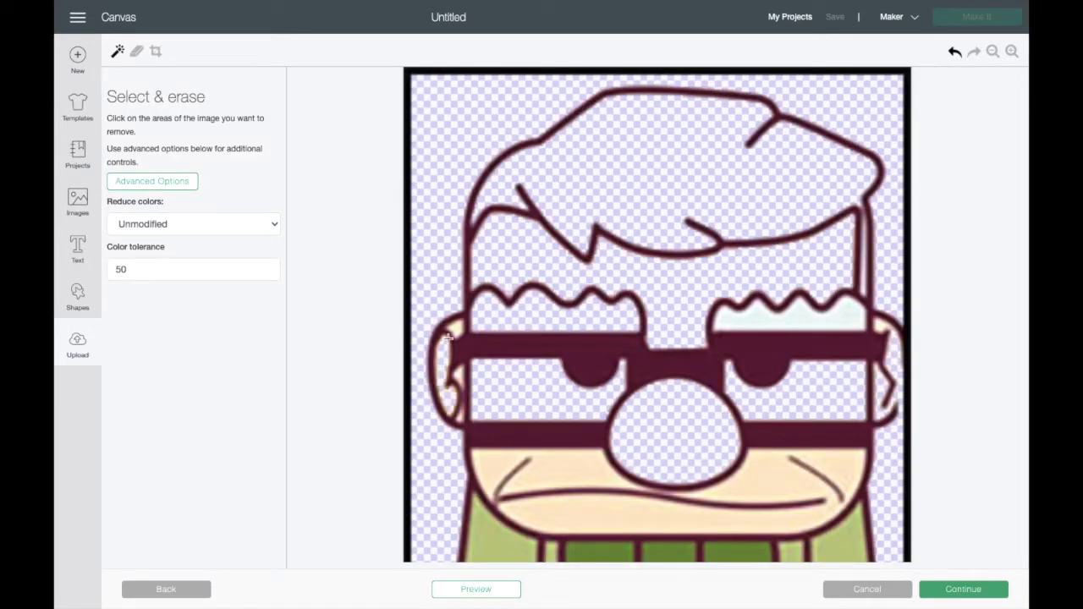
scroll(461, 378, "down", 5)
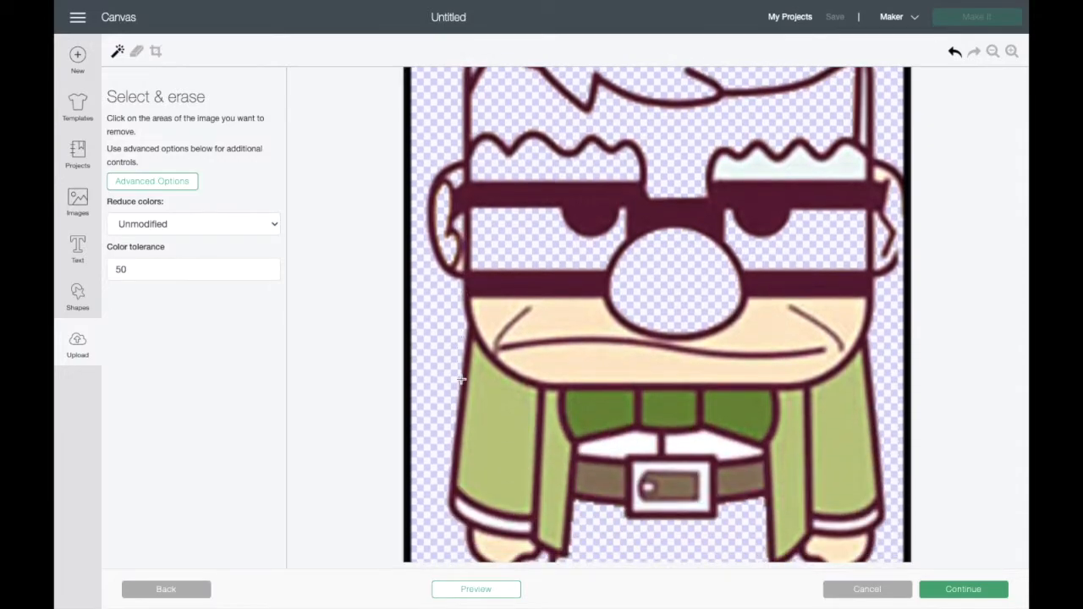
left_click(853, 160)
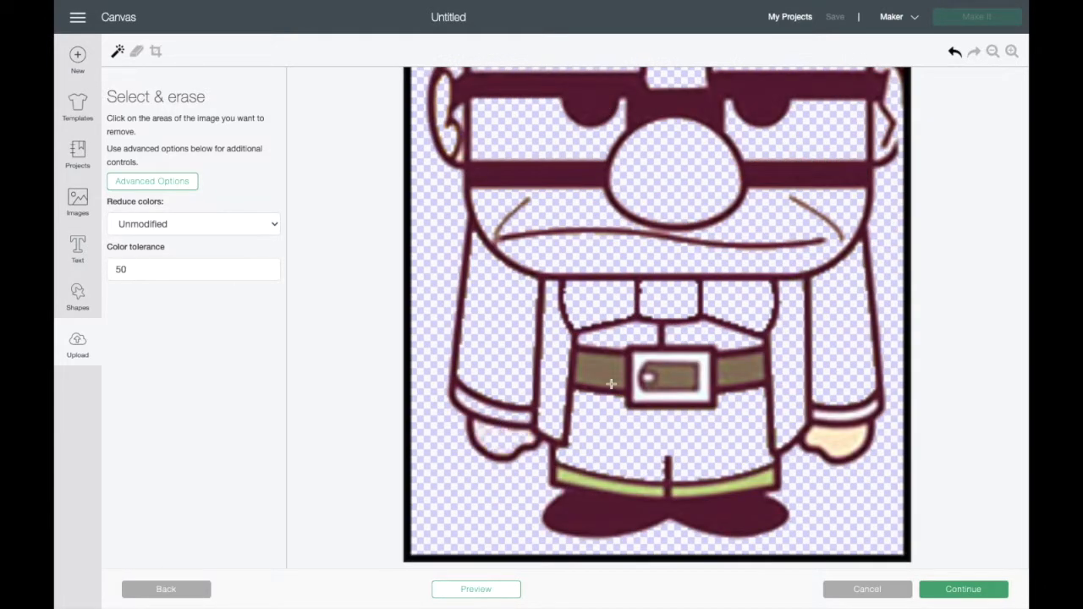
Step: Erase the brown fills on both sides of the belt and the white and brown fills inside the buckle
left_click(618, 377)
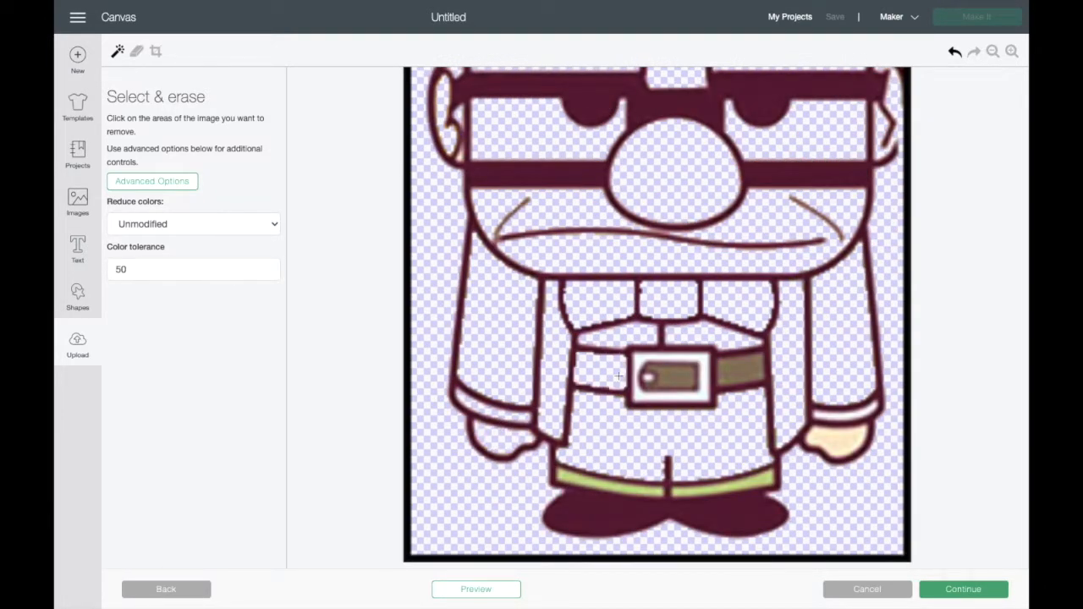
left_click(683, 381)
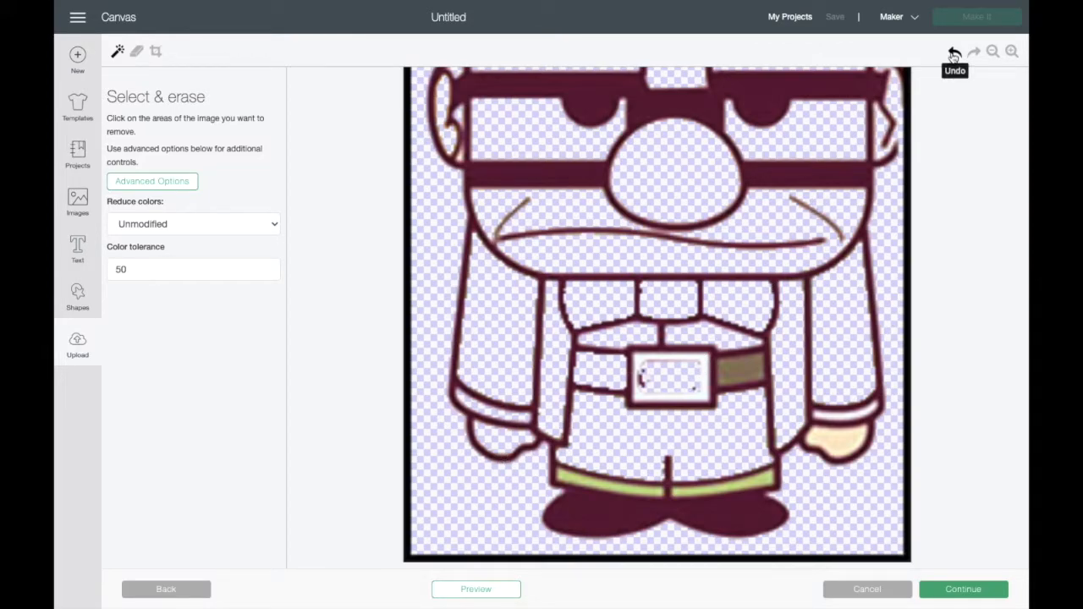
left_click(955, 52)
left_click(702, 362)
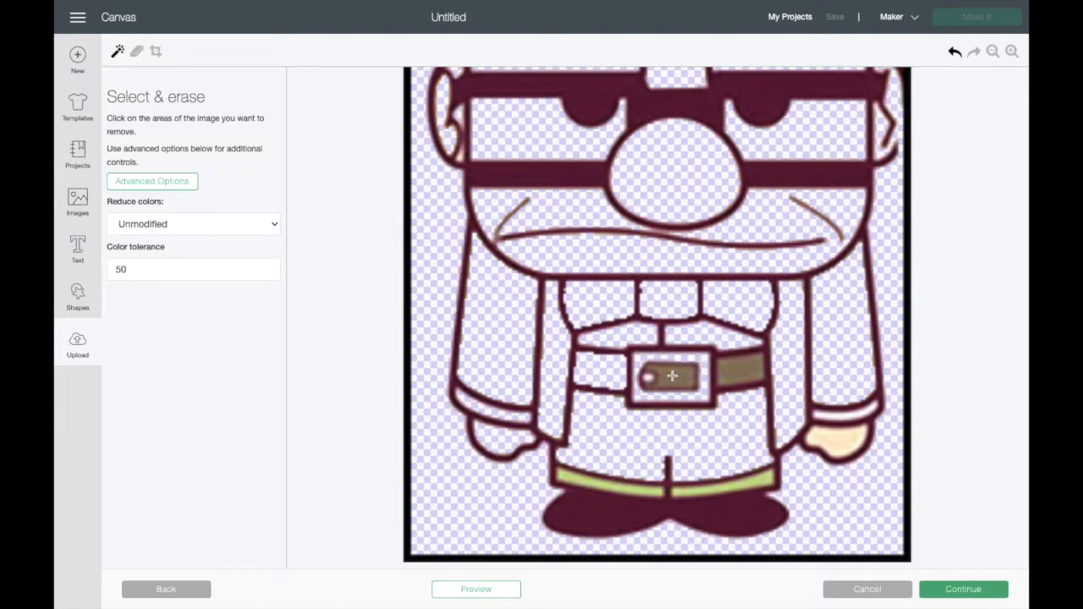
left_click(1011, 52)
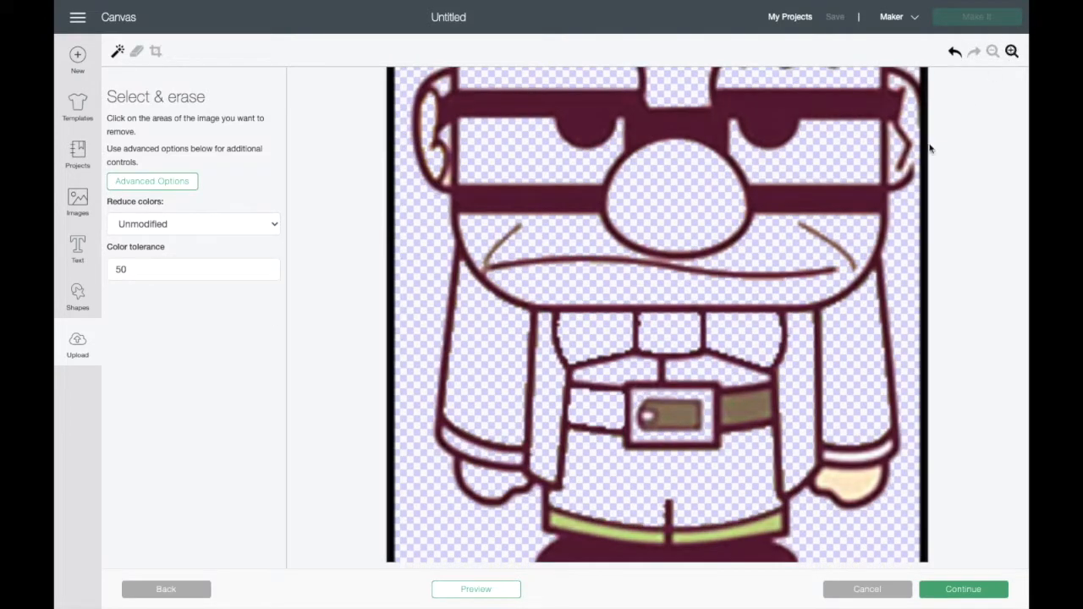
left_click(668, 415)
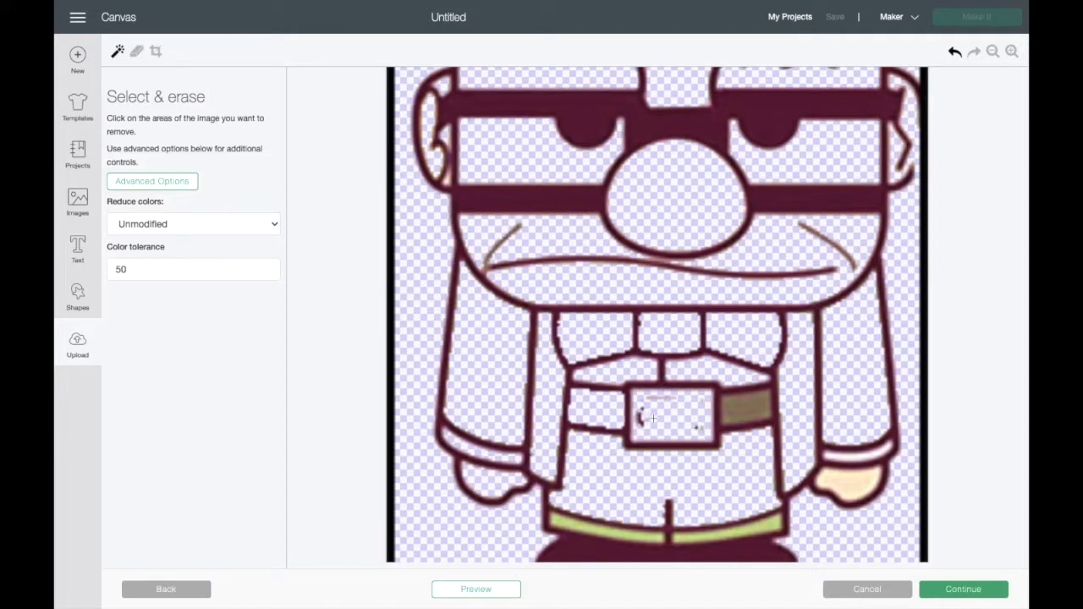
left_click(729, 411)
Step: Erase the green fills of both trouser cuffs and the skin fill of the right hand
scroll(739, 339, "down", 1)
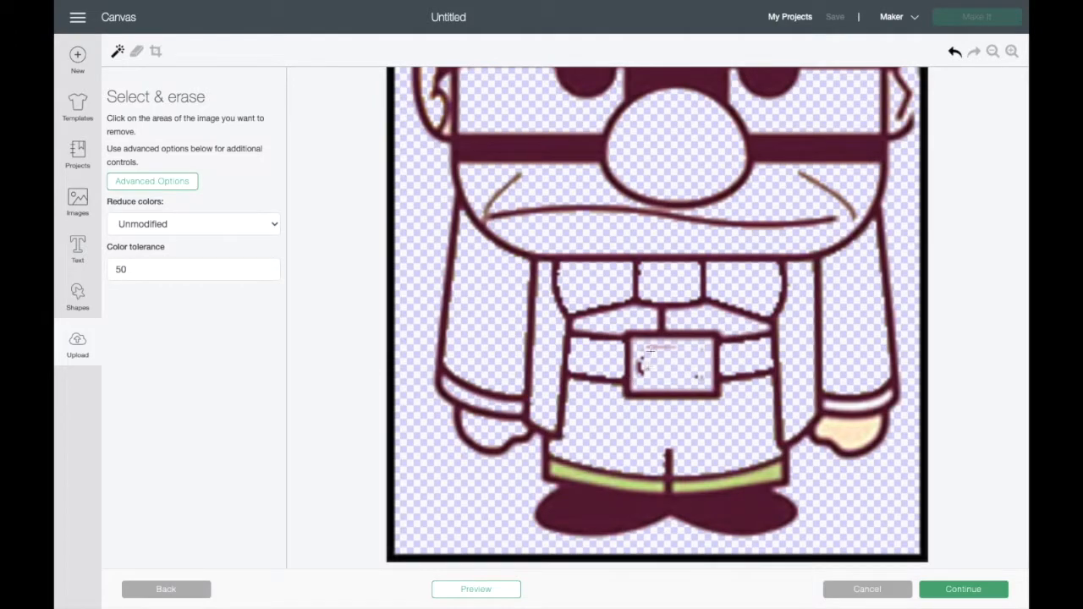
left_click(632, 483)
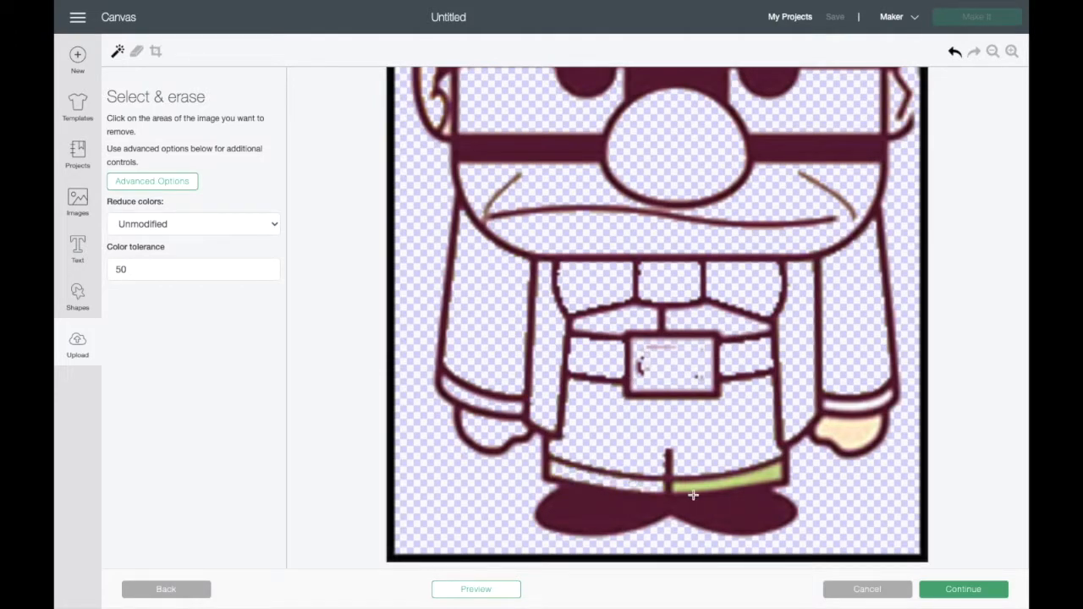
left_click(709, 486)
left_click(828, 441)
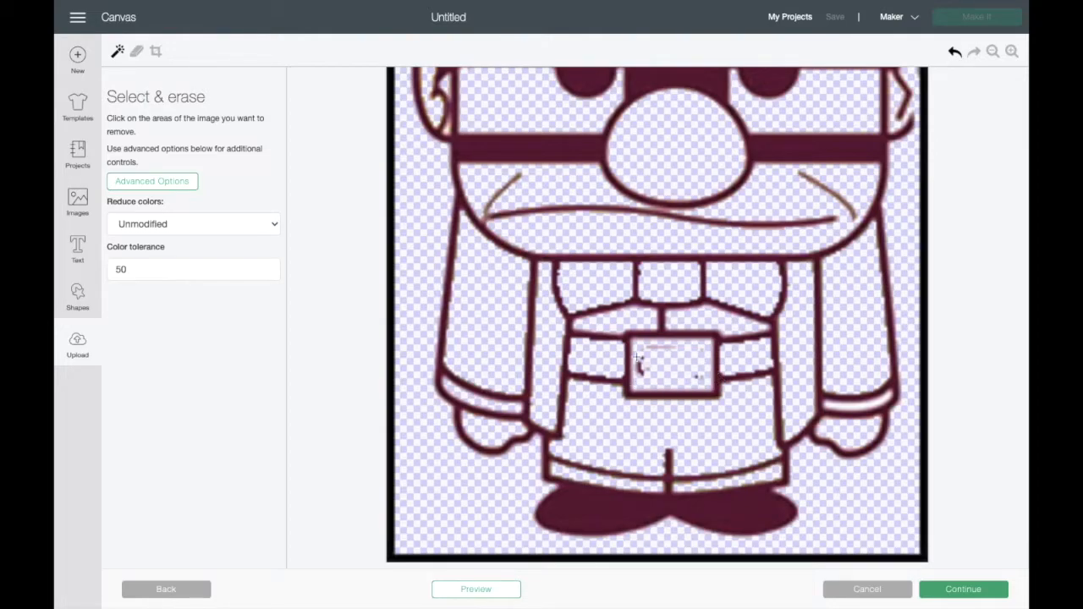
Step: Check the cut preview of the lower body for leftover specks inside the belt buckle
left_click(447, 596)
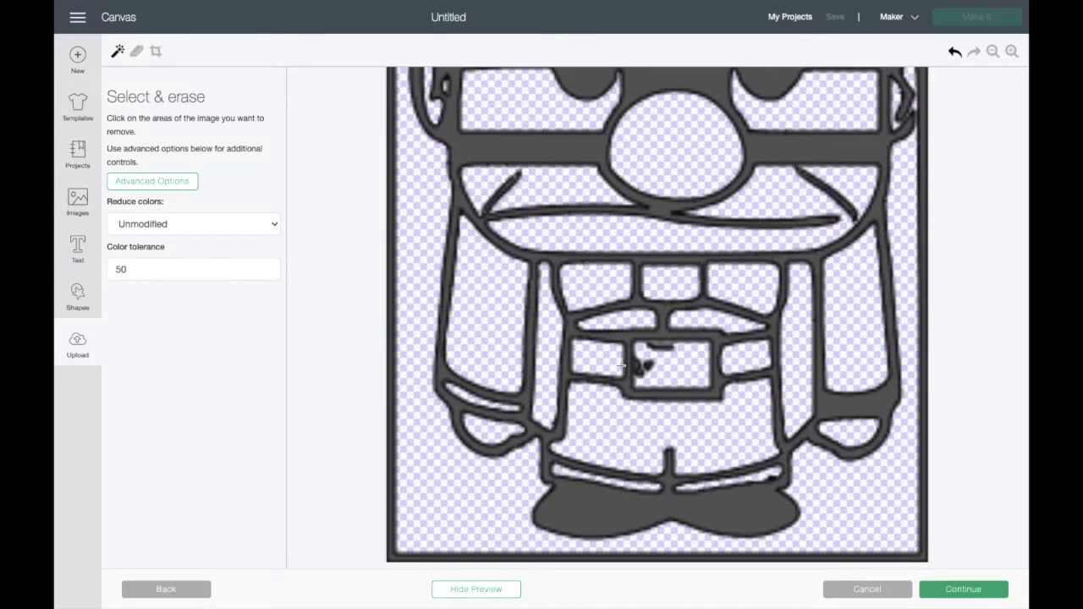
left_click(497, 590)
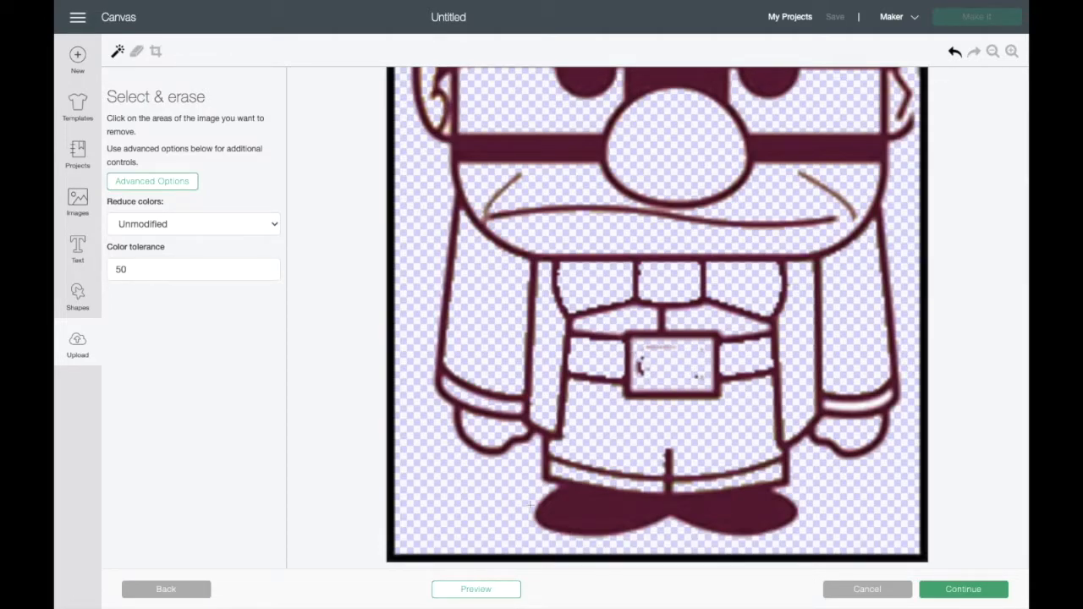
left_click(481, 593)
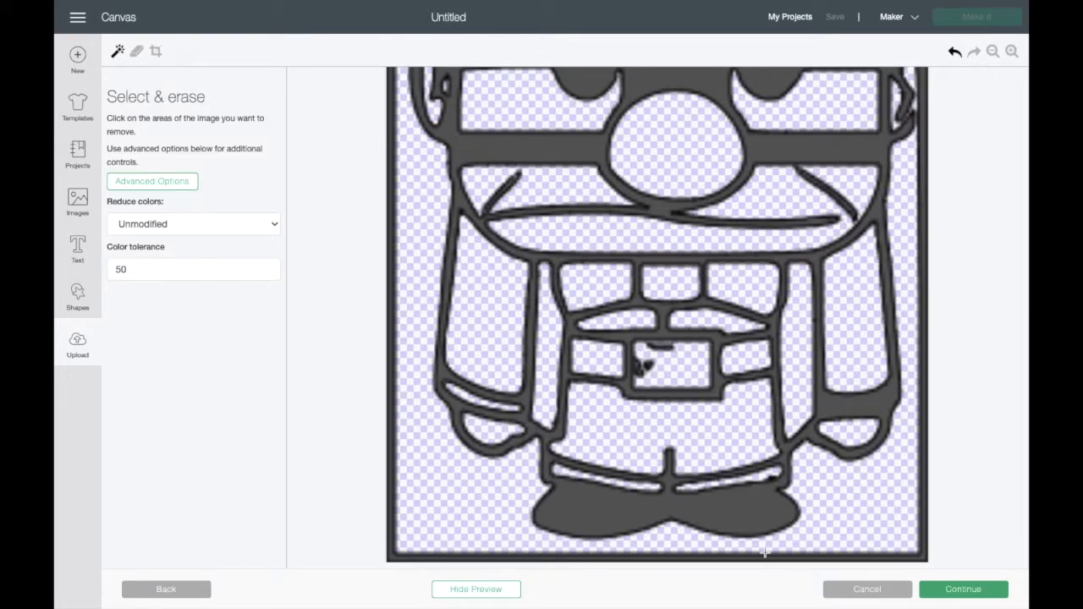
left_click(506, 591)
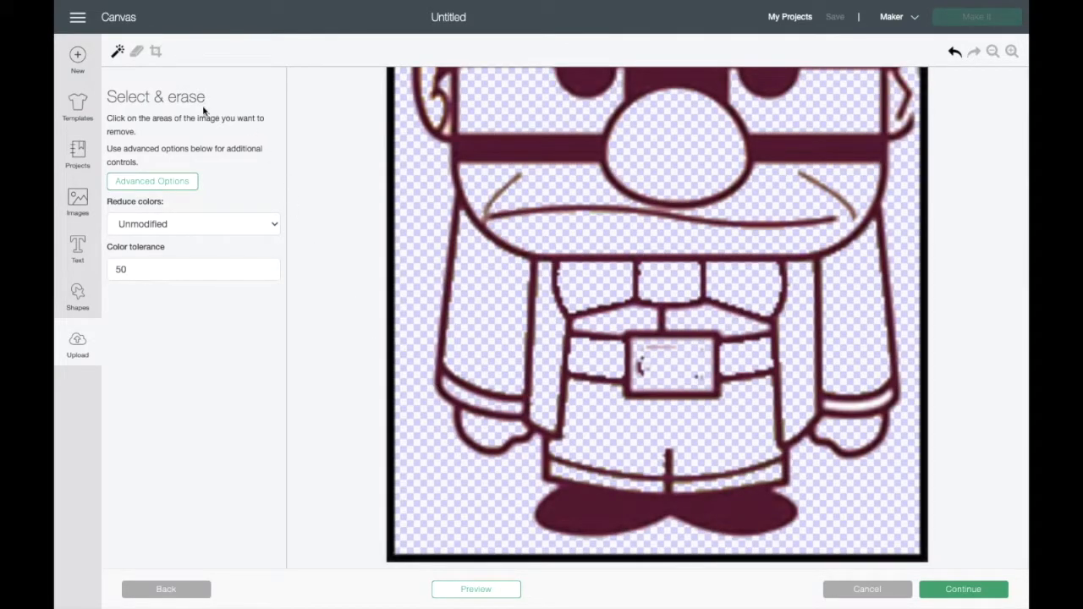
Step: Remove the leftover specks inside the belt buckle with the Erase tool at a small eraser size
left_click(137, 53)
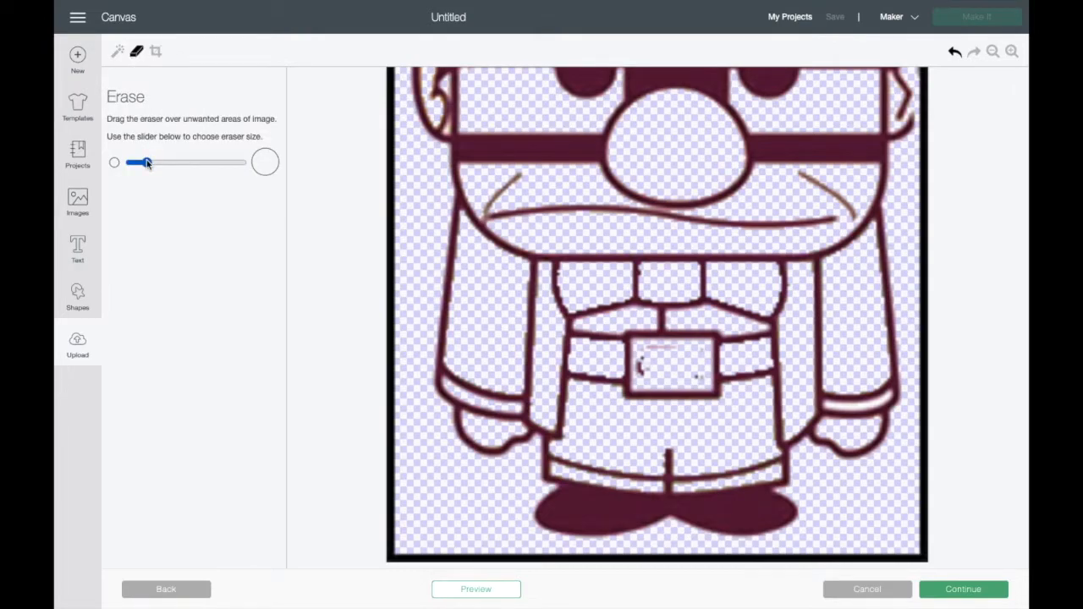
mouse_move(148, 164)
left_mouse_down()
mouse_move(126, 162)
mouse_move(242, 162)
mouse_move(127, 163)
mouse_move(152, 166)
mouse_move(140, 166)
left_mouse_up()
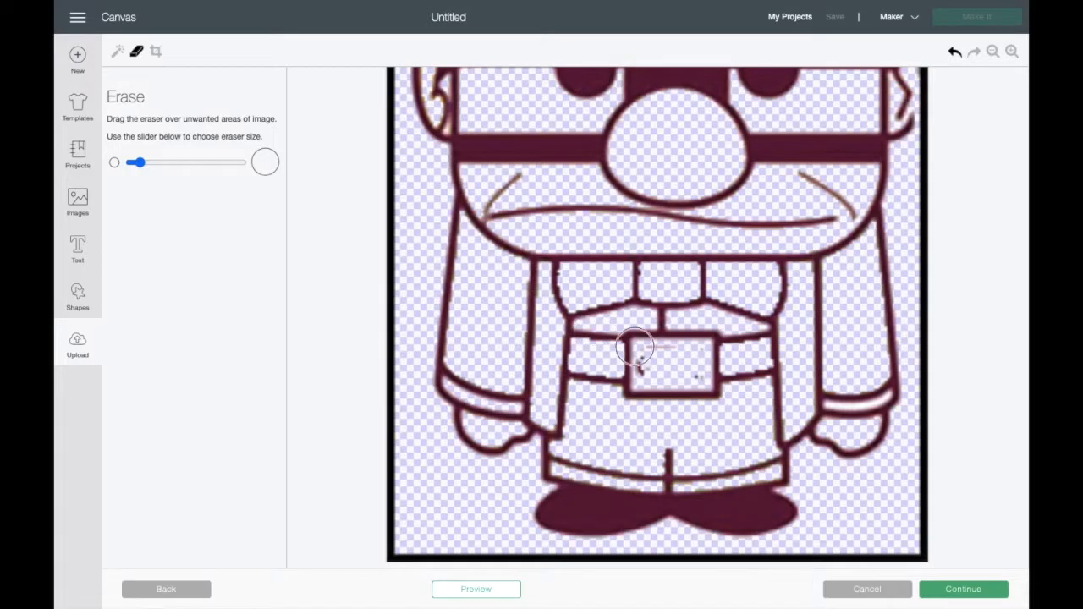
left_click_drag(142, 166, 135, 166)
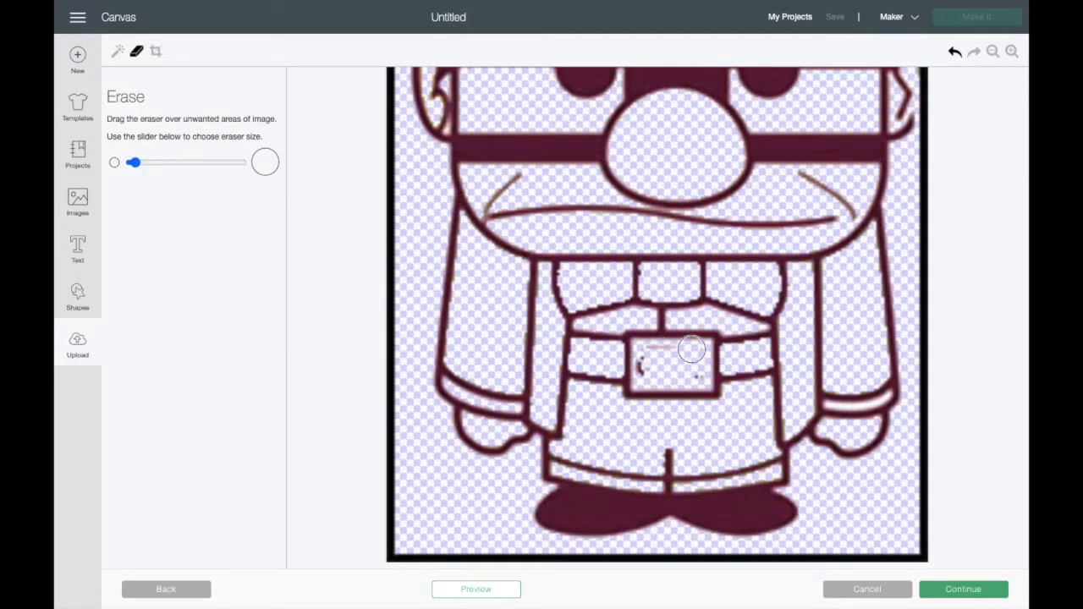
mouse_move(672, 356)
left_mouse_down()
mouse_move(649, 362)
mouse_move(696, 370)
mouse_move(663, 372)
left_mouse_up()
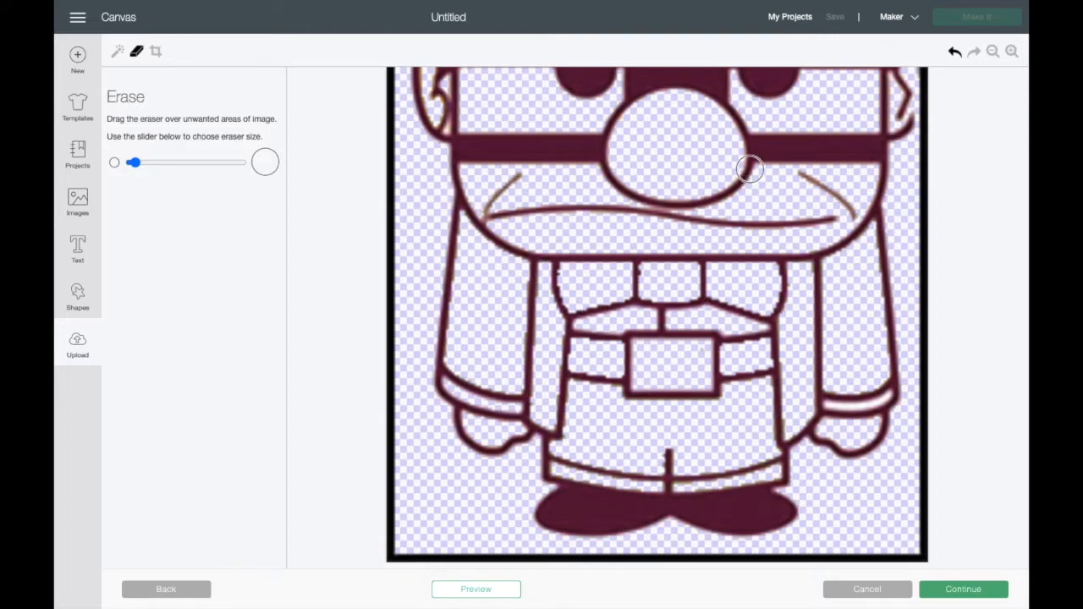
Step: Preview the whole outlined Carl figure as a cut image
scroll(677, 246, "up", 5)
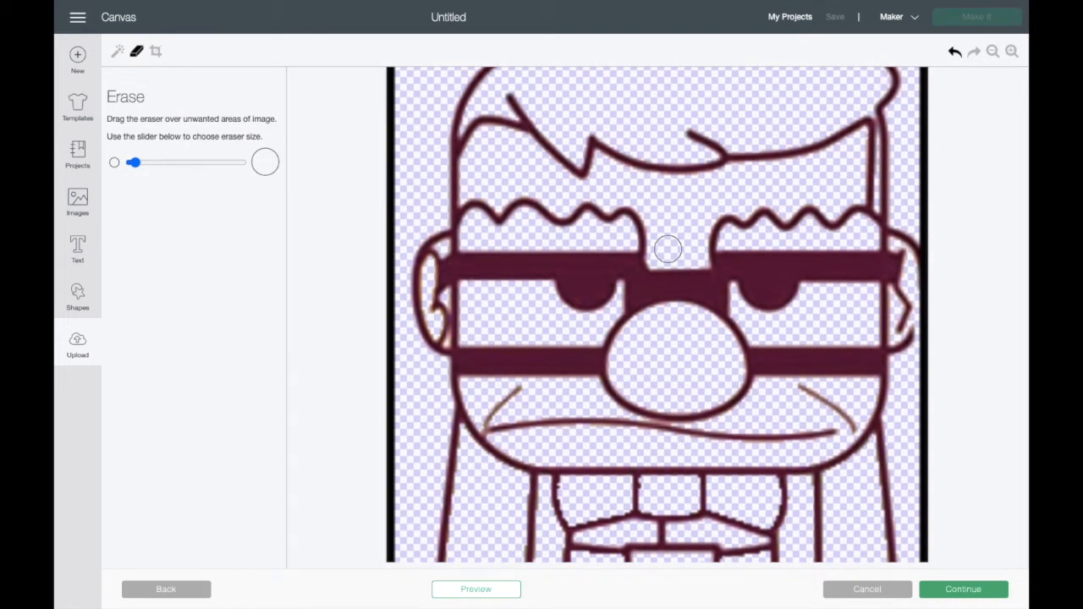
left_click(993, 51)
left_click(992, 52)
left_click(993, 51)
left_click(993, 52)
left_click(993, 52)
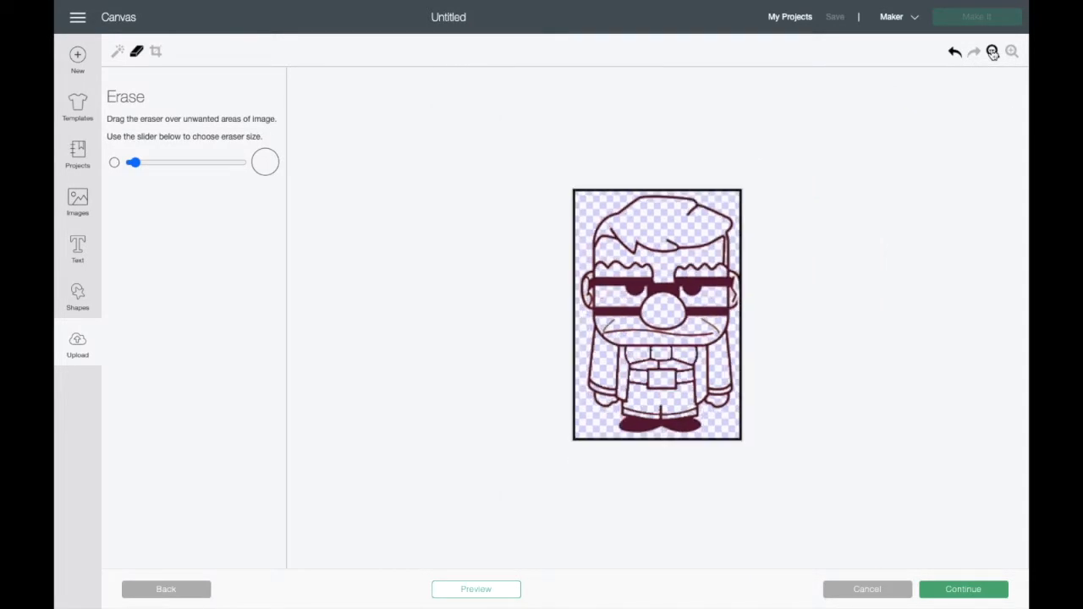
left_click(494, 594)
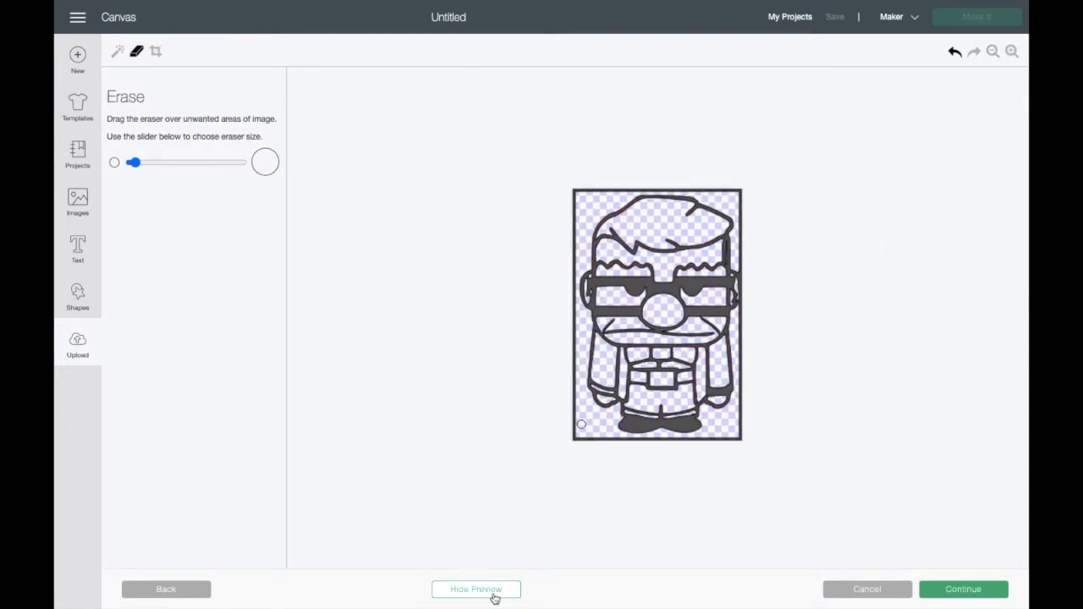
Step: Upload the outlined figure as a Cut Image named "Disney UP CF"
left_click(964, 590)
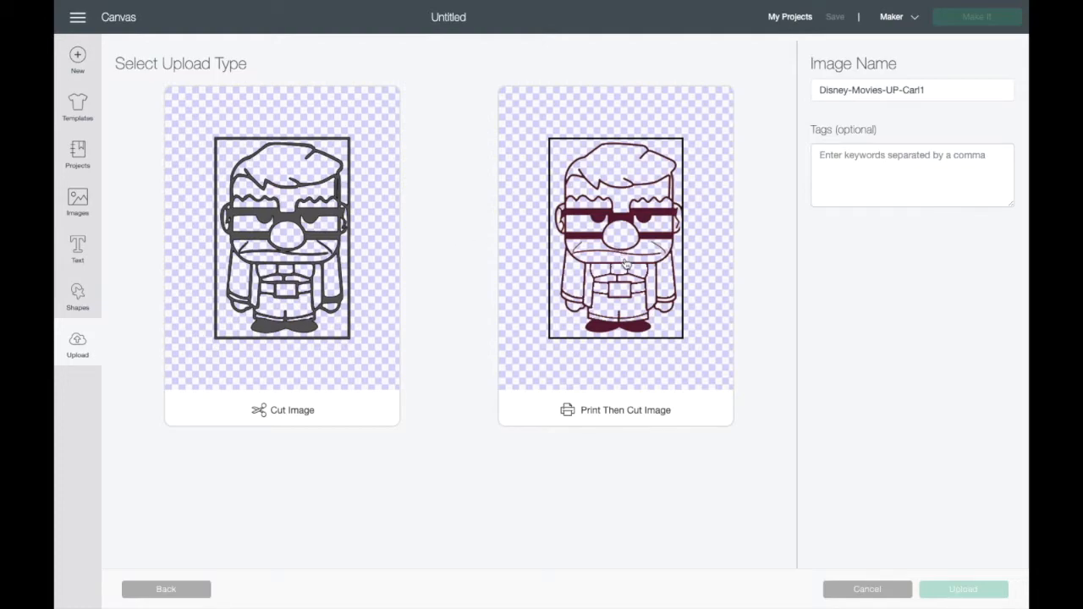
left_click(301, 290)
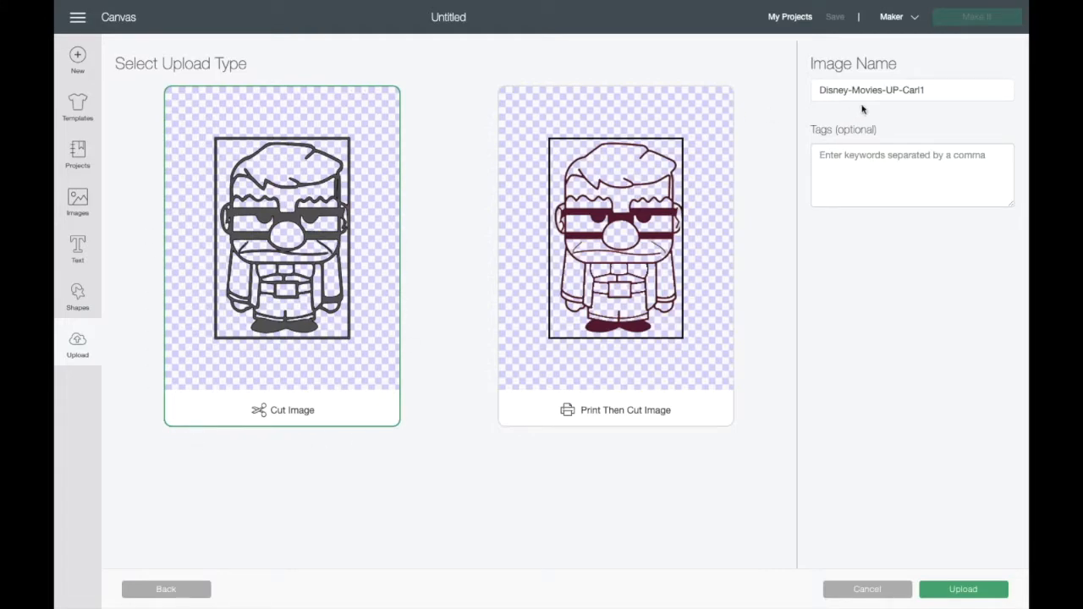
left_click_drag(930, 89, 814, 89)
key("BackSpace")
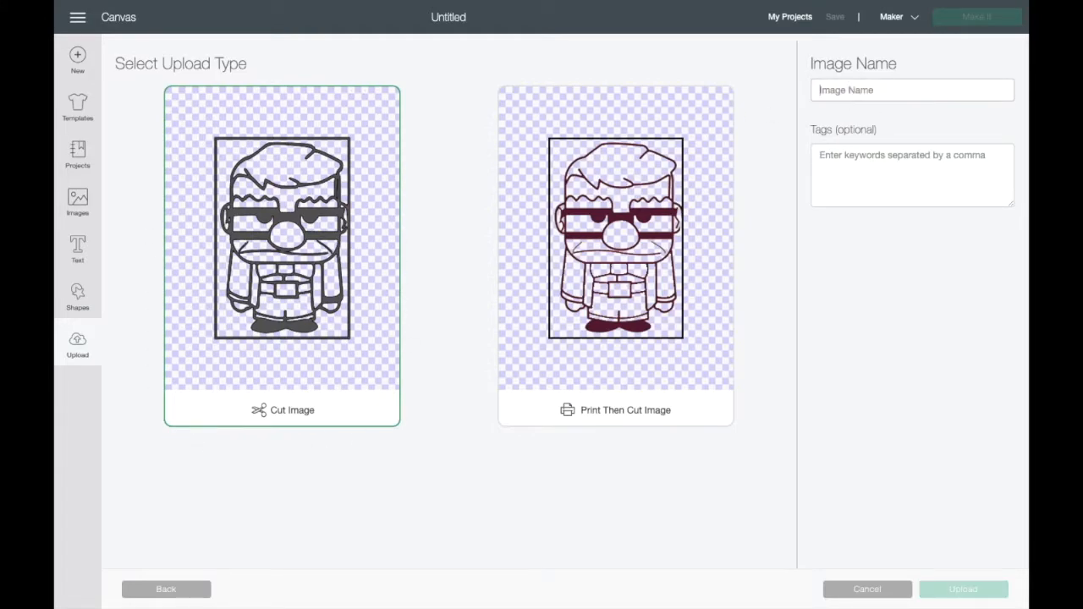
type("Disney UP CF")
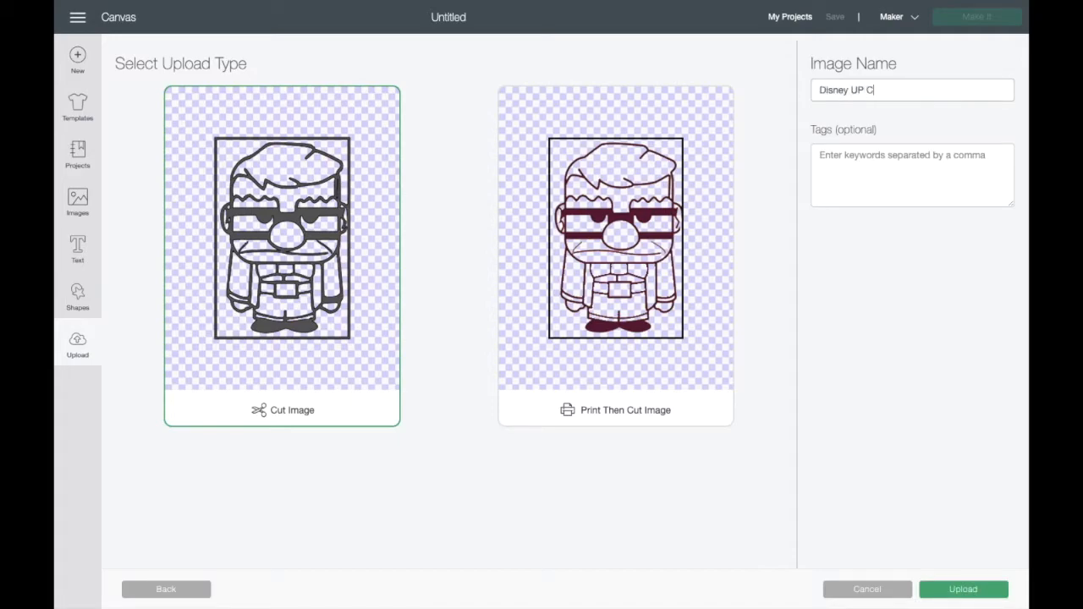
left_click(971, 593)
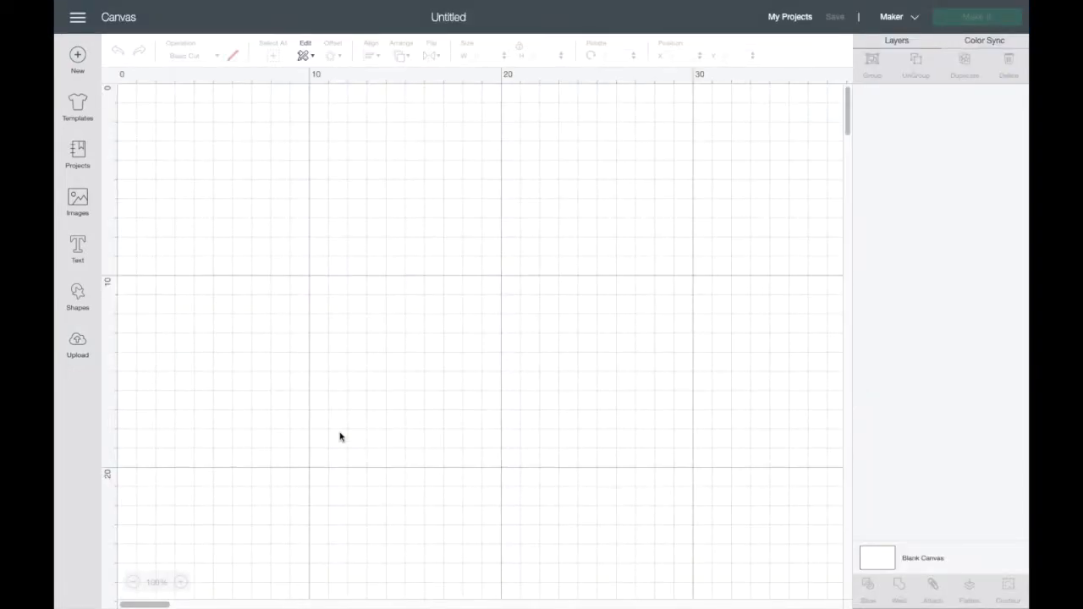
Step: Upload the image Disney-Movies-UP-Carl1.jpg again and set its image type to Complex
left_click(78, 343)
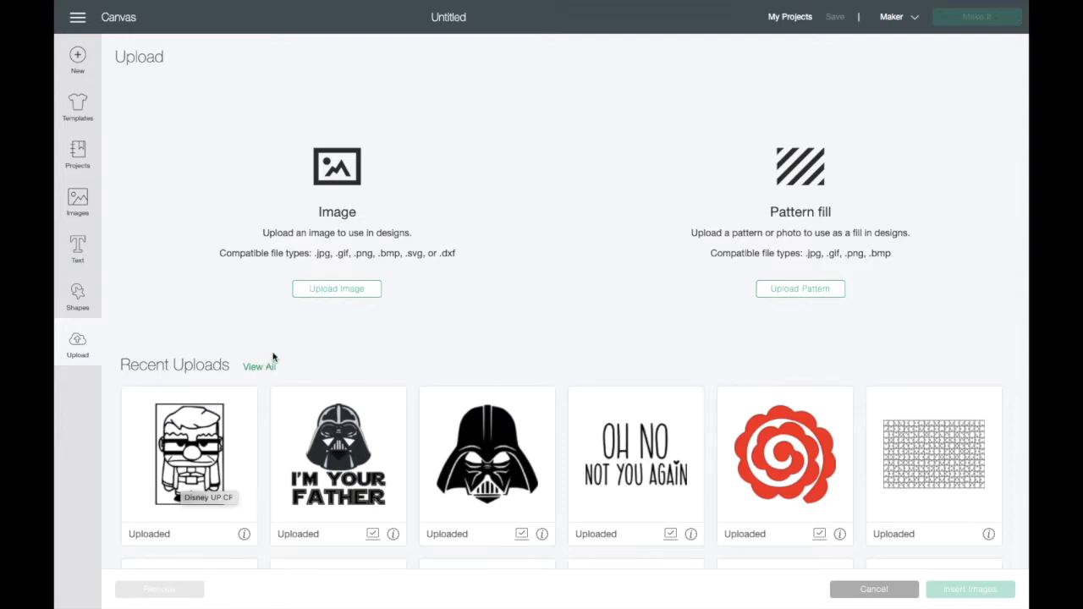
left_click(328, 297)
left_click(553, 303)
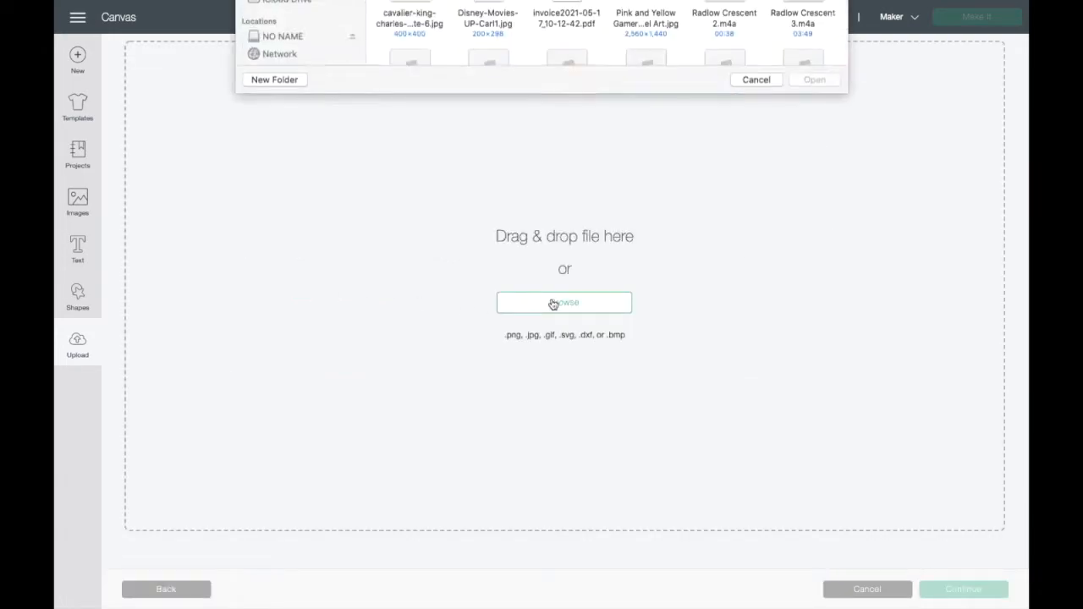
double_click(491, 145)
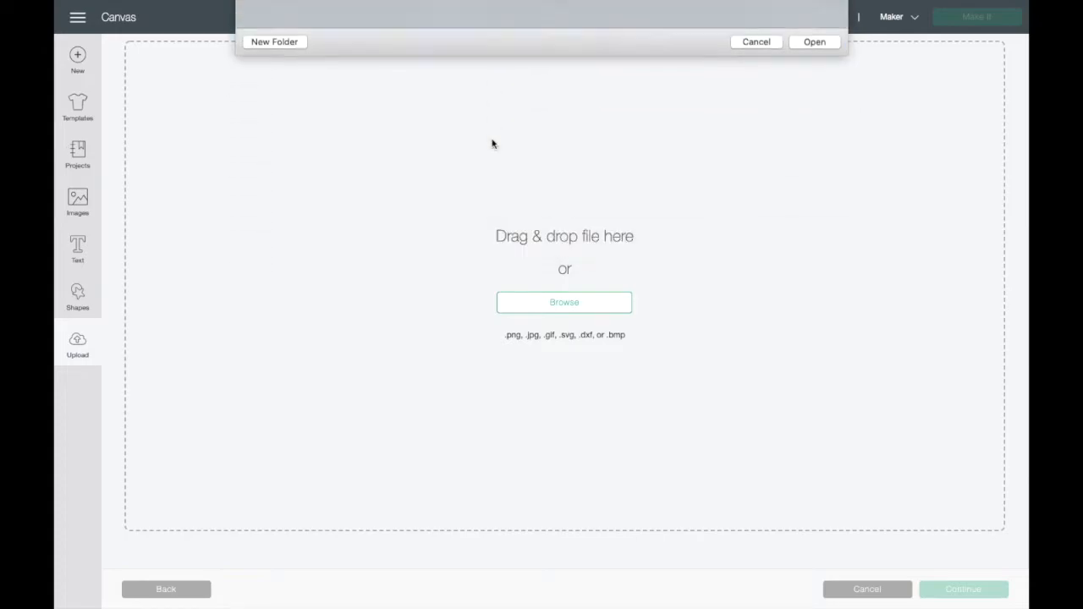
left_click(669, 337)
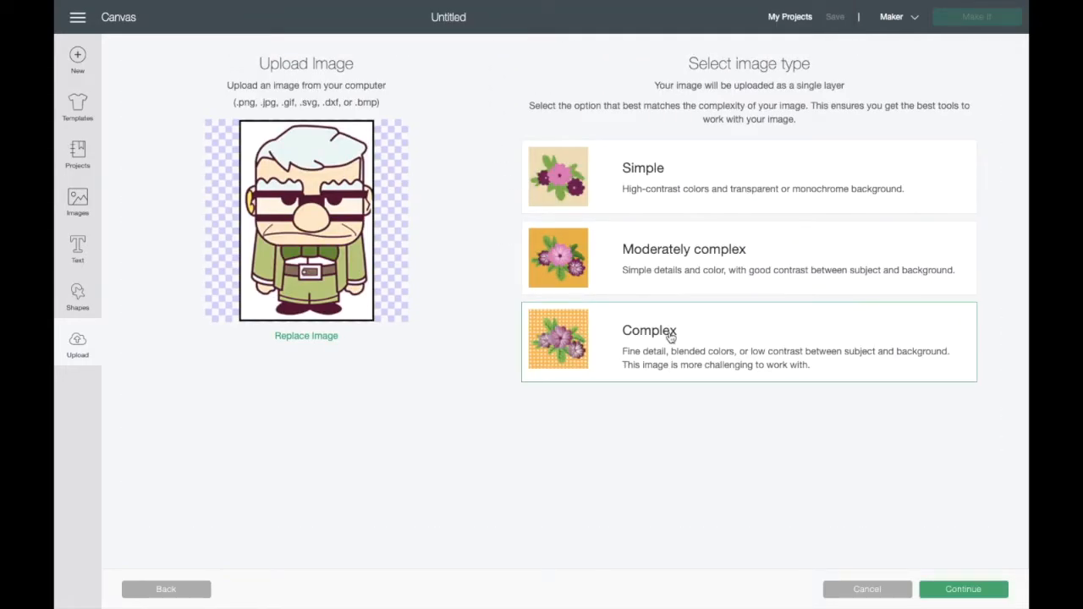
left_click(941, 588)
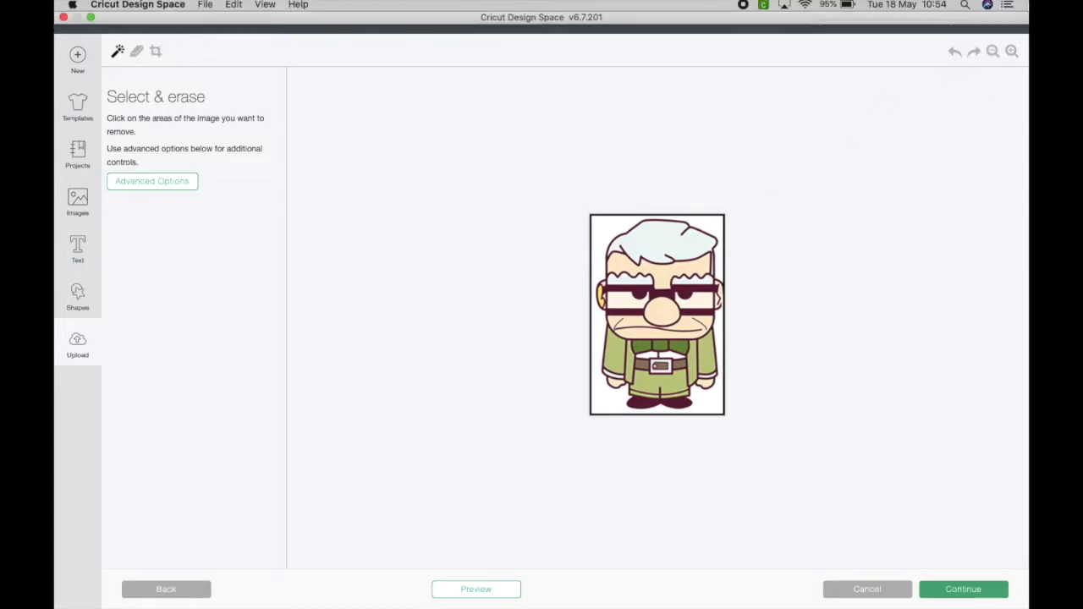
Step: Set the Select & Erase color tolerance to 75 and erase the fill inside the belt buckle
left_click(1011, 52)
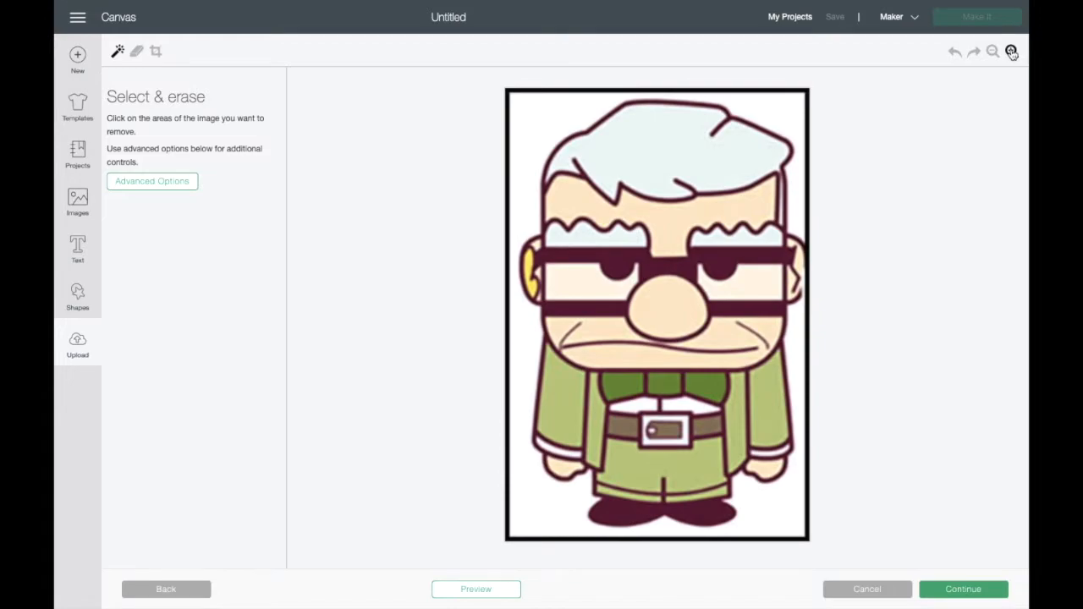
left_click(1011, 52)
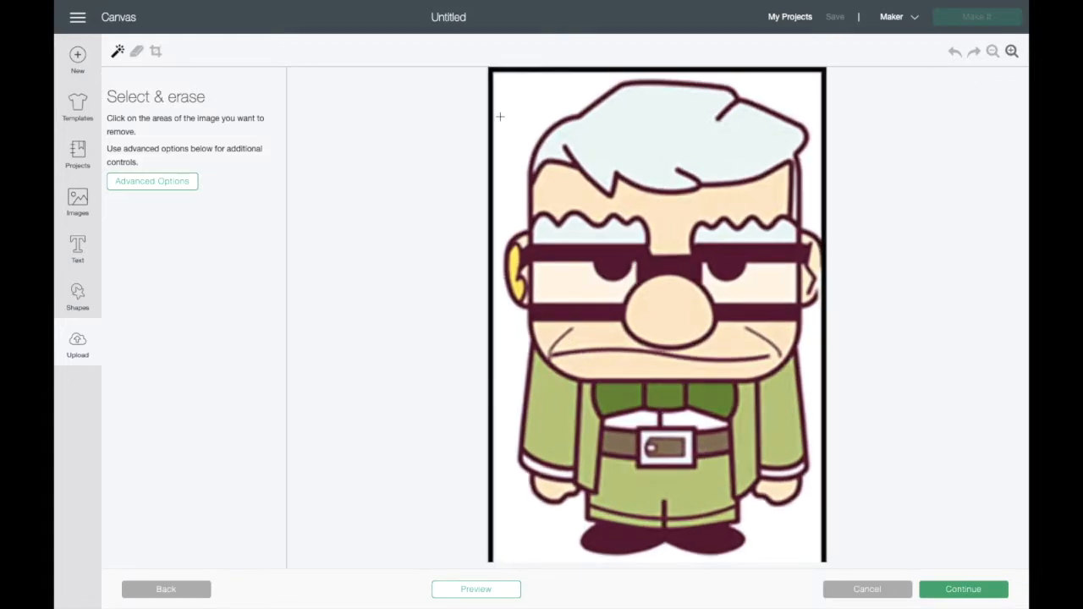
left_click(183, 181)
left_click(169, 269)
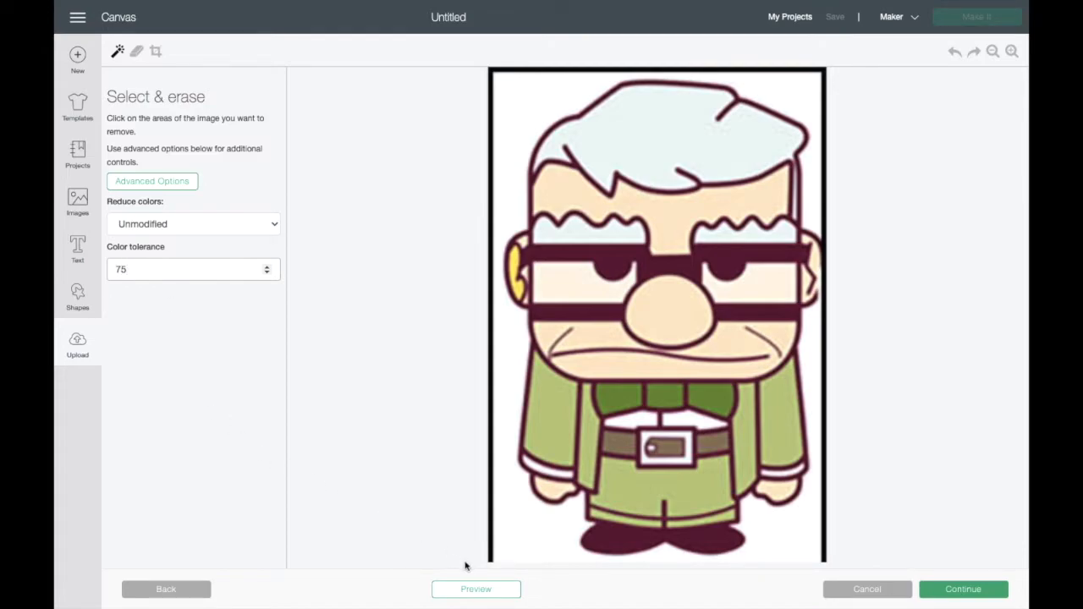
left_click(397, 462)
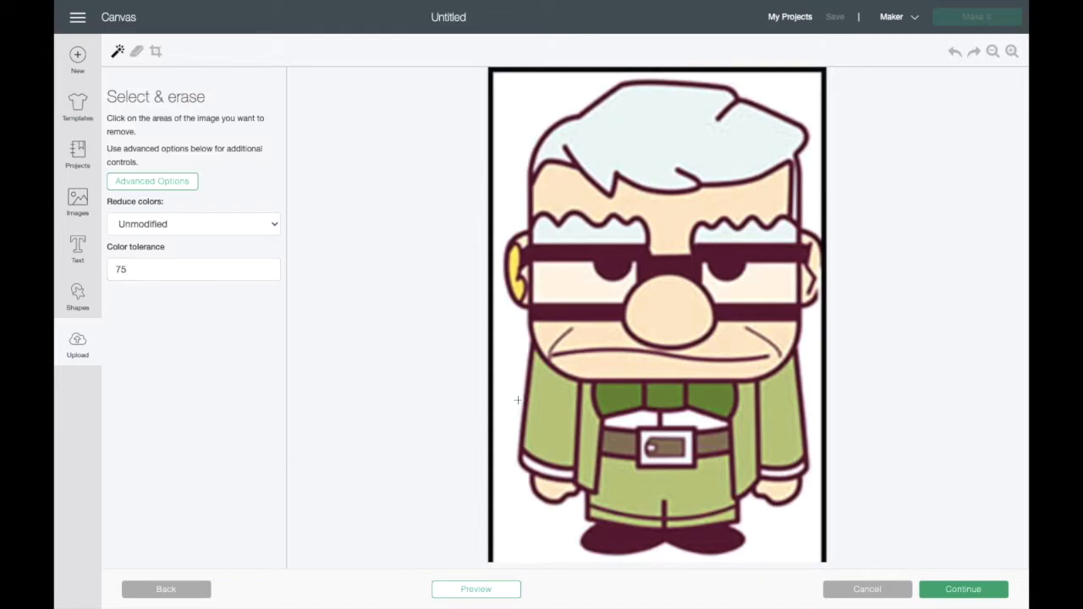
left_click(665, 447)
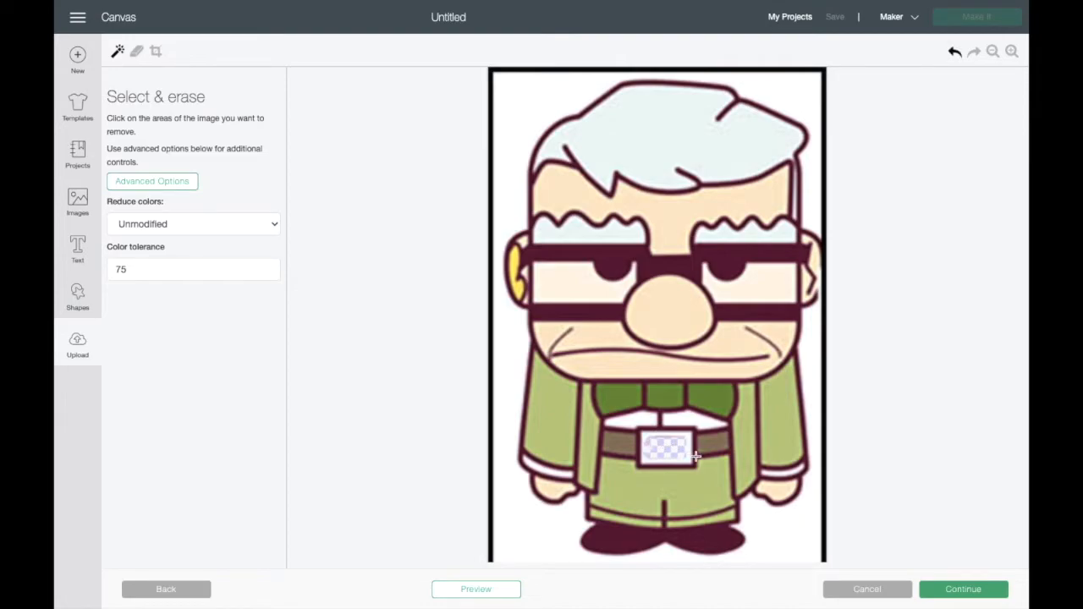
left_click(688, 439)
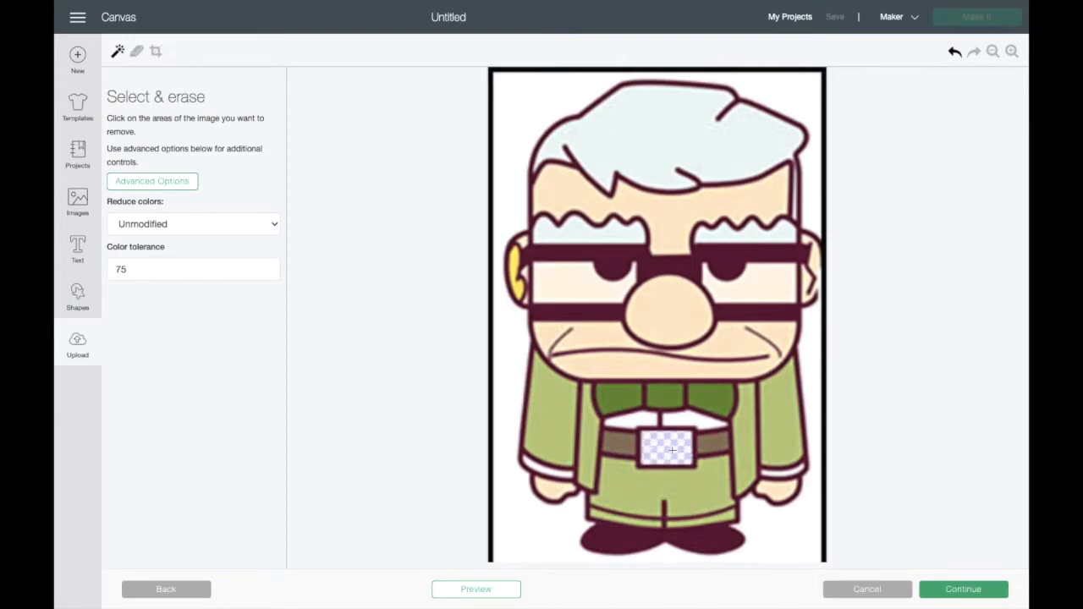
Step: Check the cut preview of the belt buckle for leftover specks, looking at it up close
left_click(477, 590)
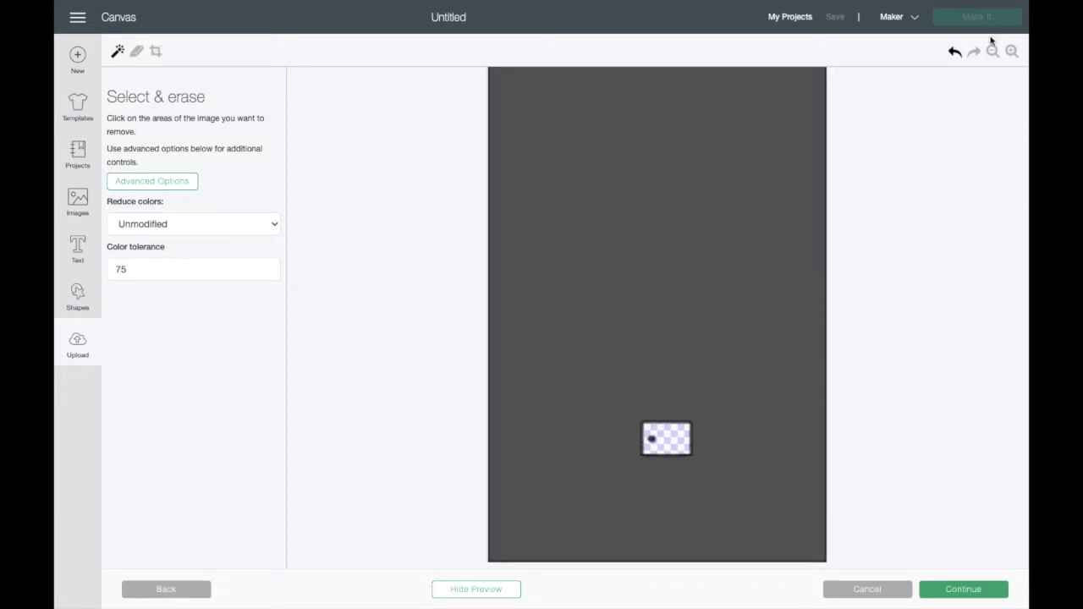
mouse_move(918, 1)
left_click(1012, 51)
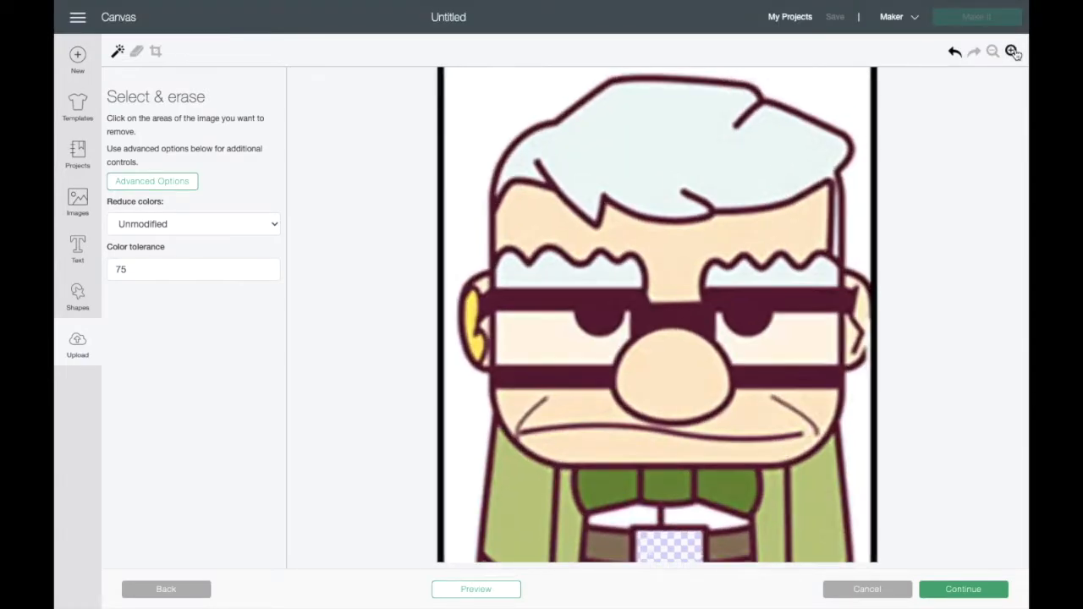
scroll(747, 357, "down", 3)
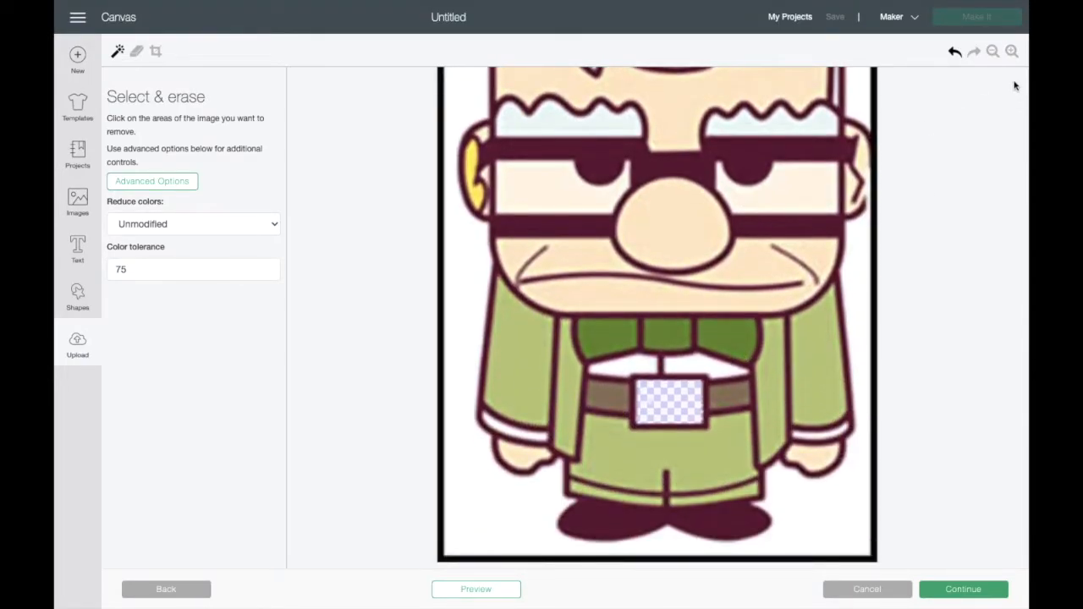
left_click(1011, 51)
scroll(733, 316, "down", 3)
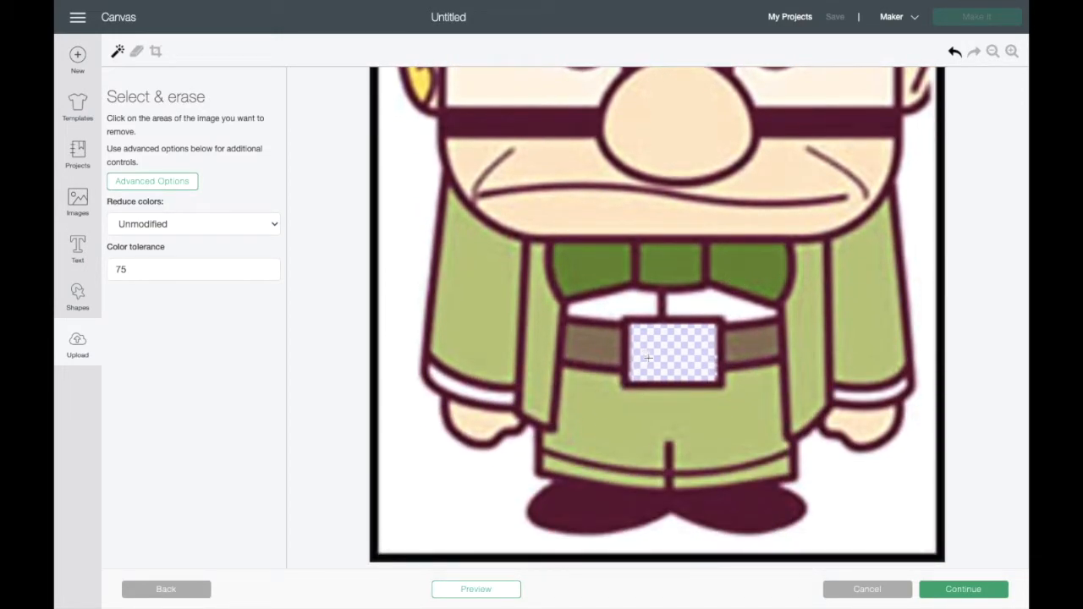
mouse_move(462, 603)
left_click(481, 591)
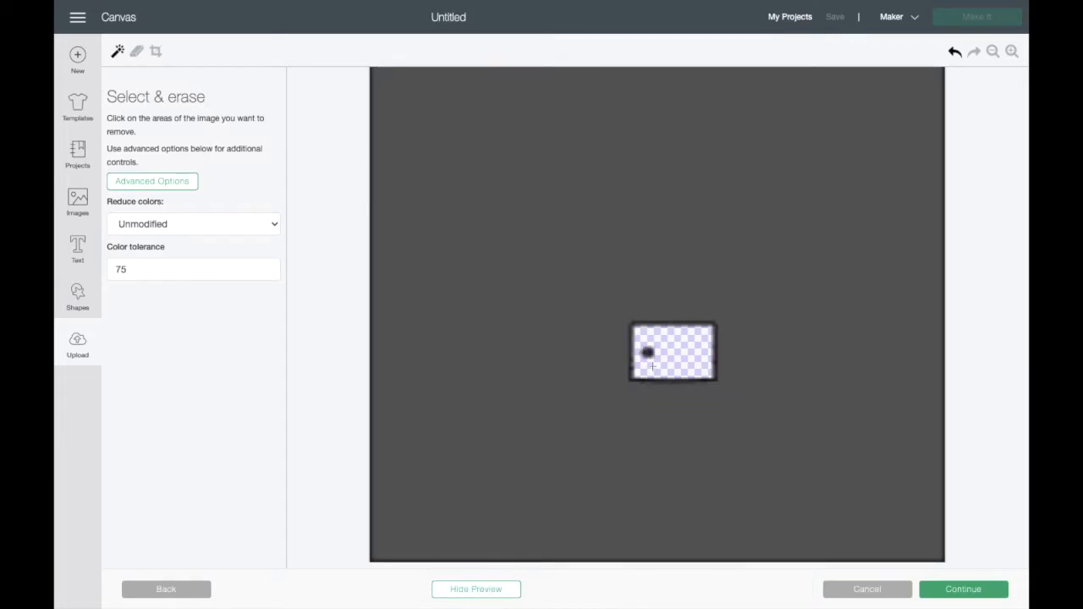
left_click(477, 596)
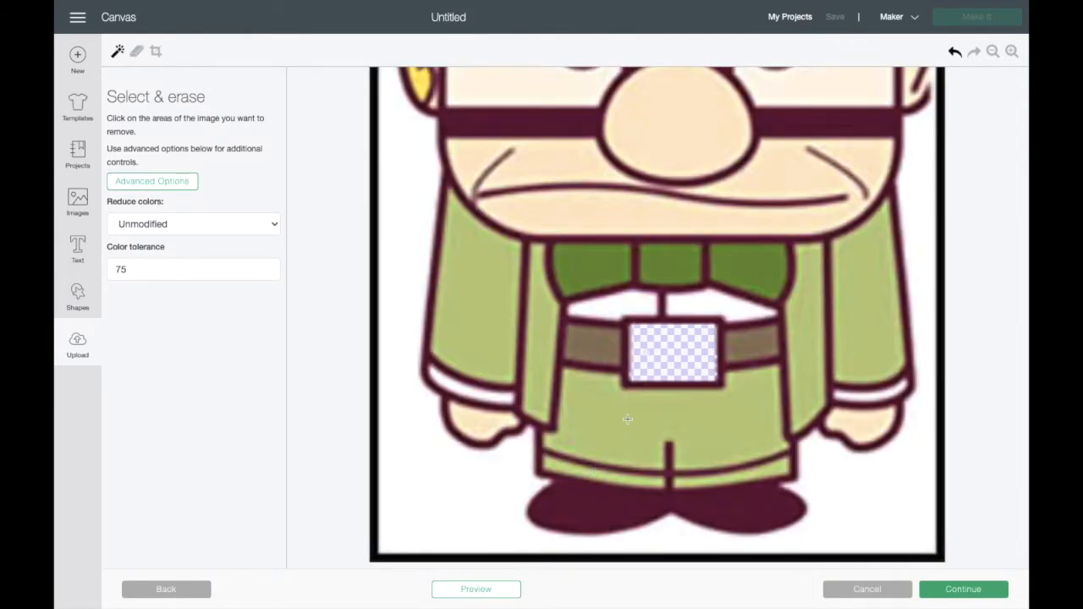
Step: Try to erase the shorts, belt, shirt and bow tie fills at color tolerance 75
left_click(597, 468)
left_click(601, 349)
left_click(623, 302)
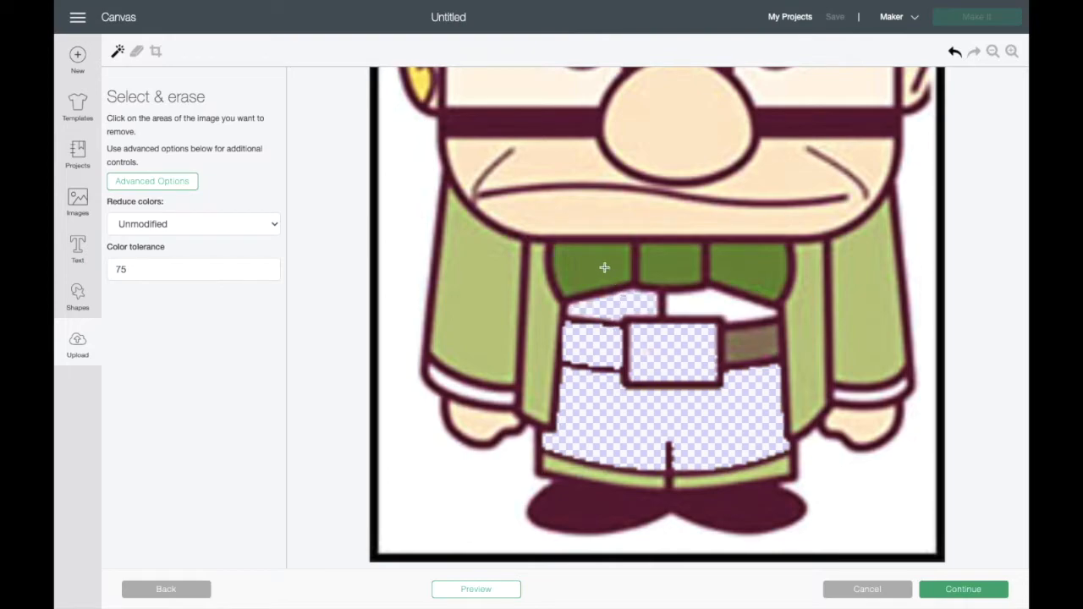
left_click(668, 264)
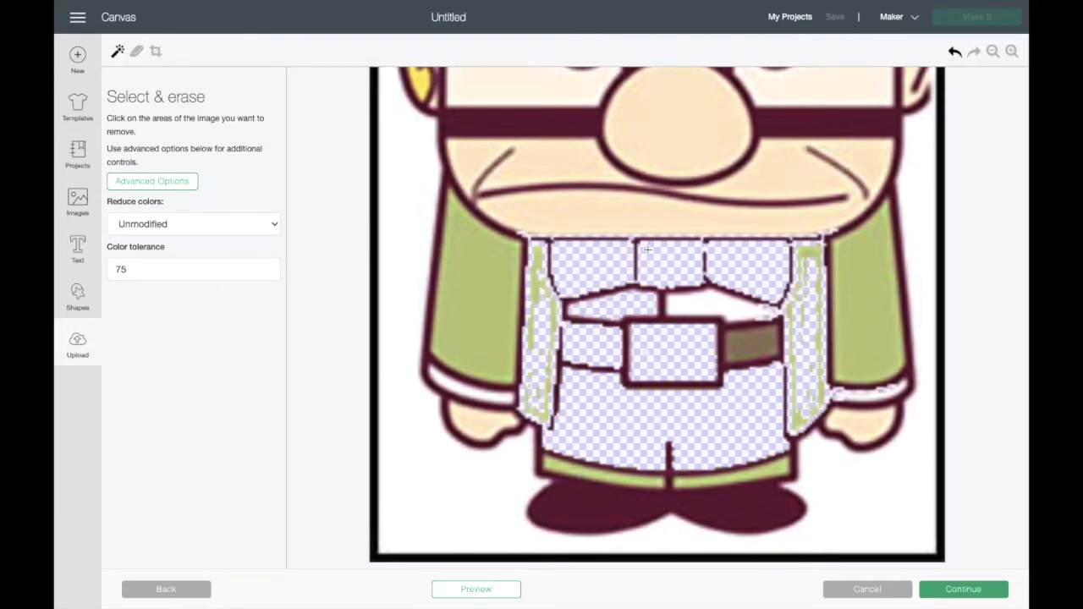
left_click(954, 52)
left_click(665, 266)
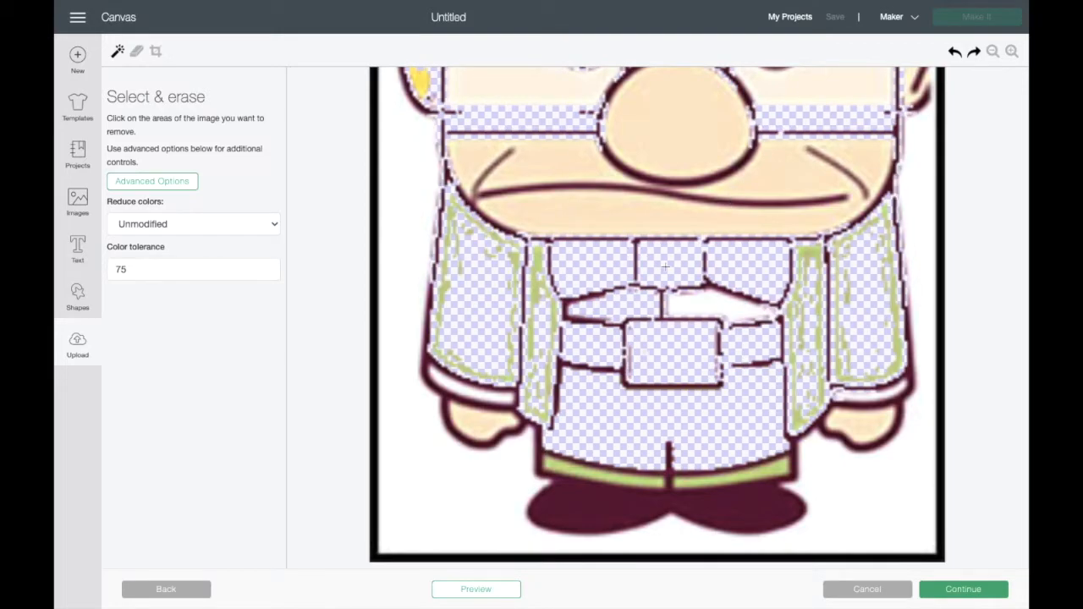
Step: Try to erase the forehead, eyebrow, eye, nose, cheek, chin and hair fills at color tolerance 75
scroll(567, 264, "up", 5)
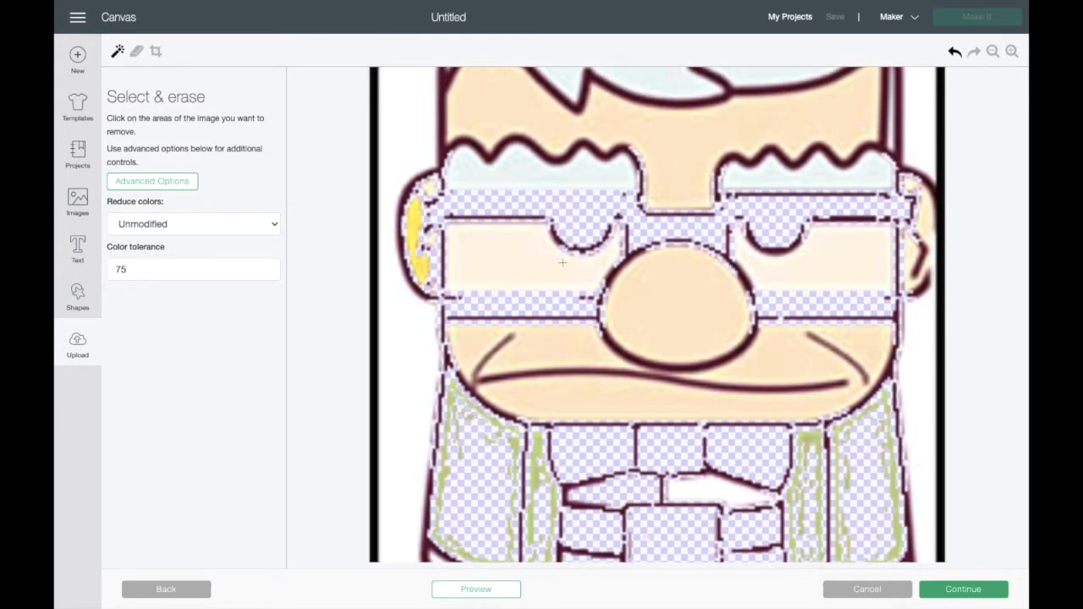
left_click(552, 134)
left_click(591, 178)
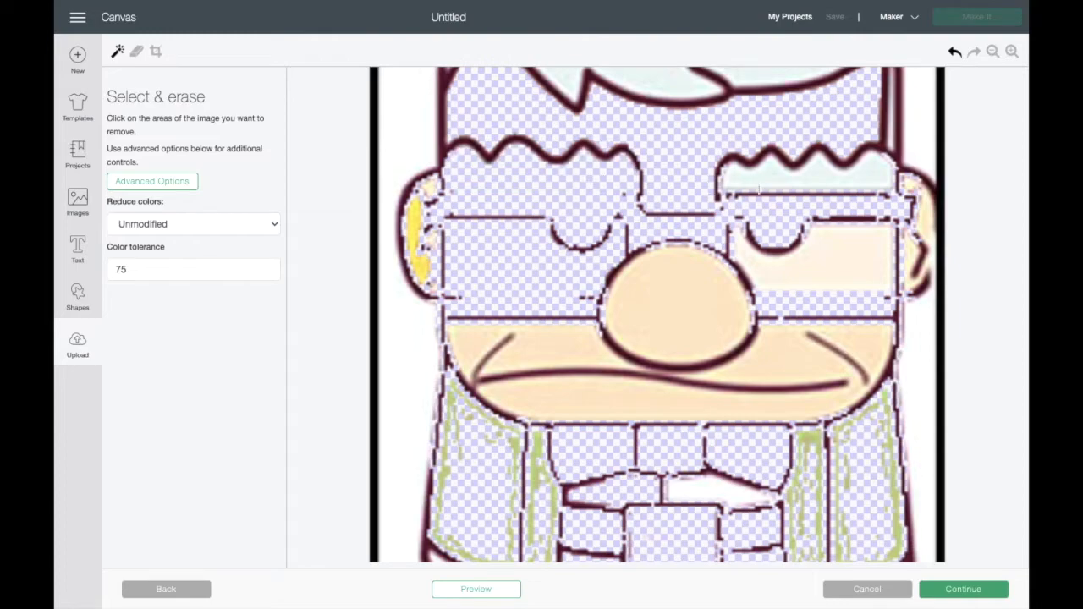
left_click(771, 182)
left_click(652, 324)
left_click(556, 354)
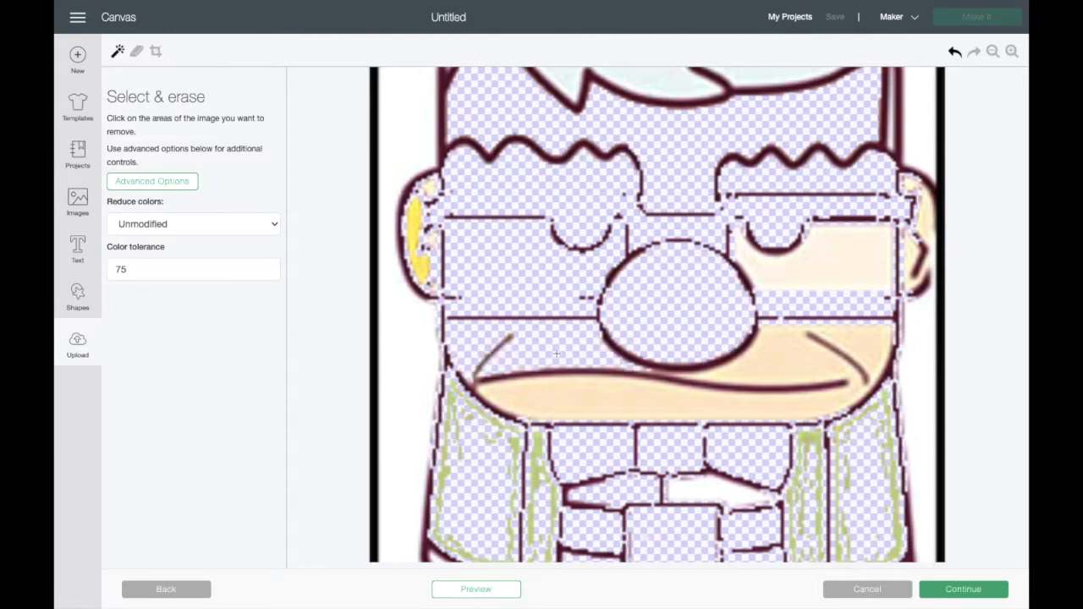
left_click(579, 399)
left_click(839, 252)
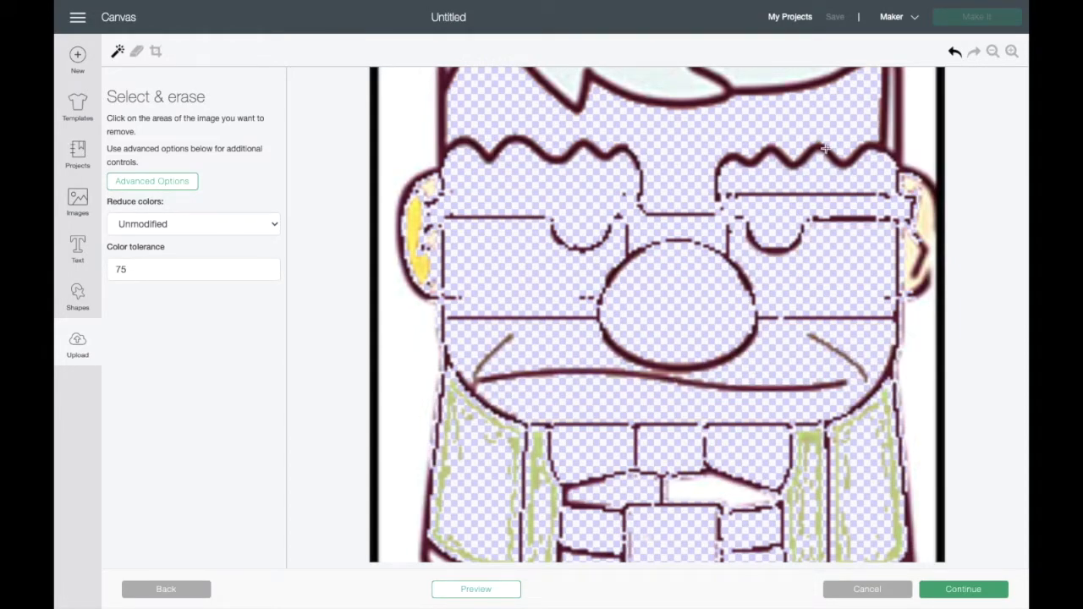
left_click(756, 79)
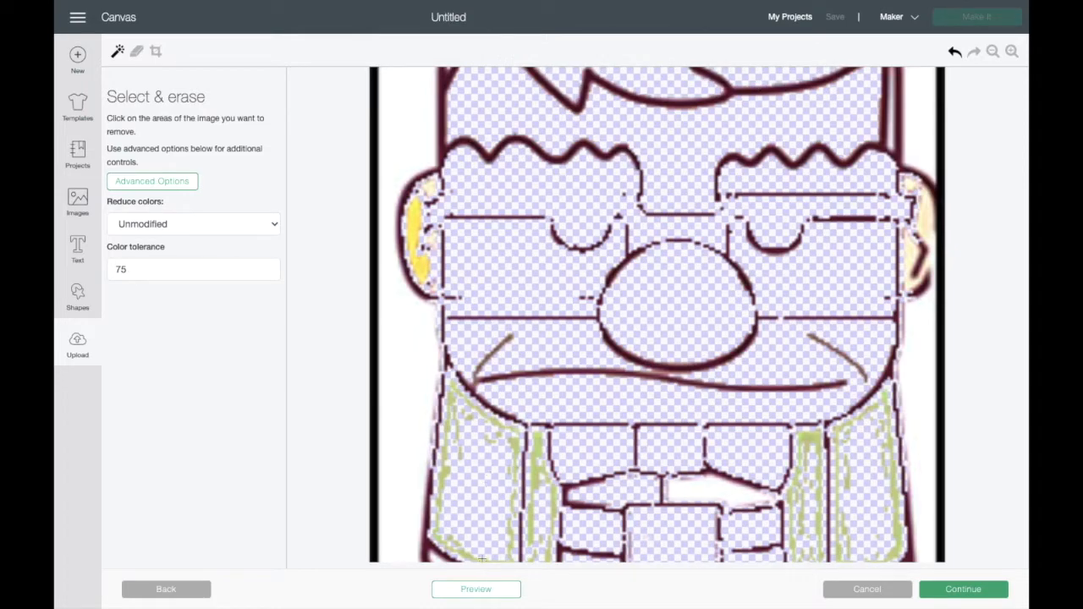
Step: Preview the figure as a cut image and inspect its outlines from the belt up to the hair
left_click(485, 596)
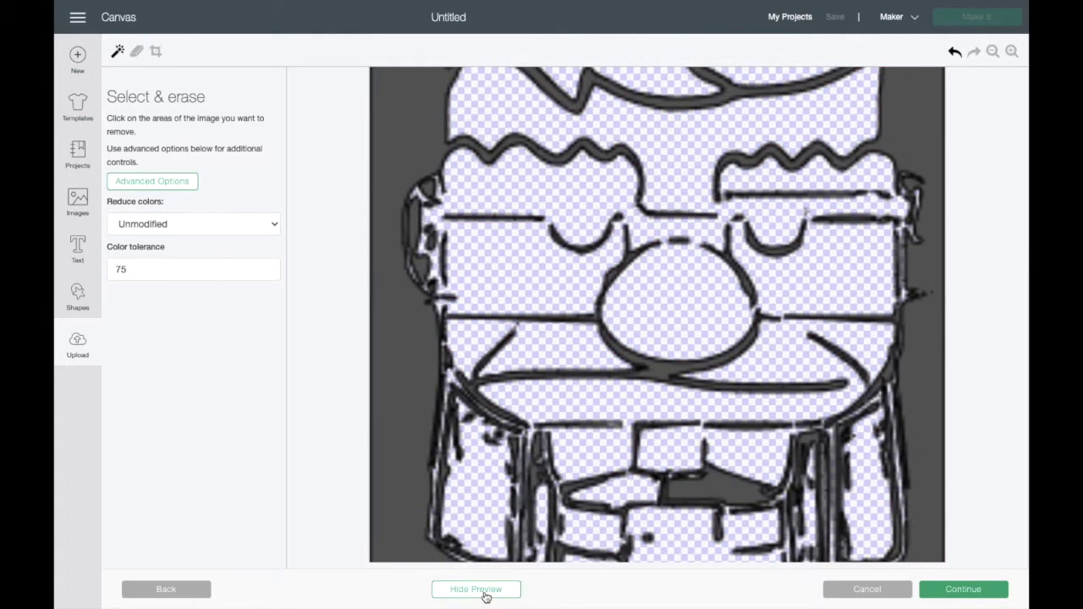
scroll(603, 349, "down", 5)
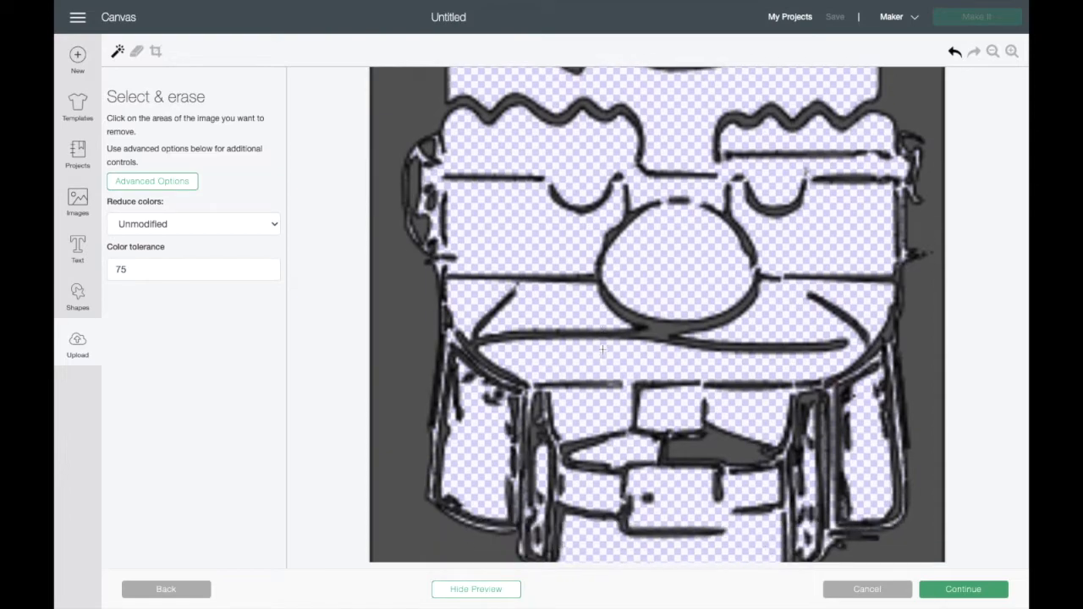
scroll(603, 349, "up", 8)
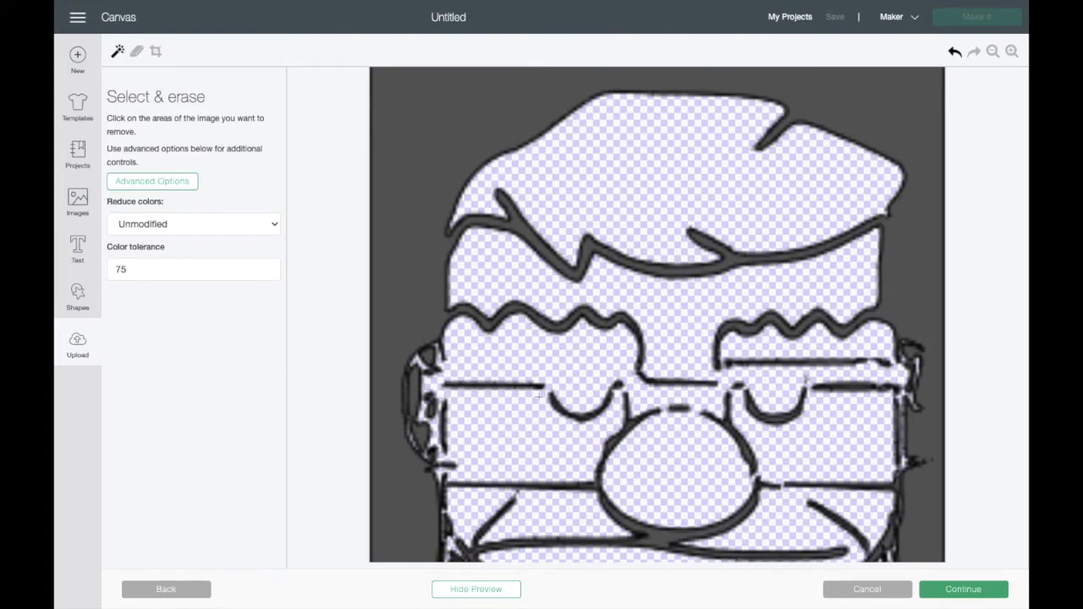
left_click(499, 589)
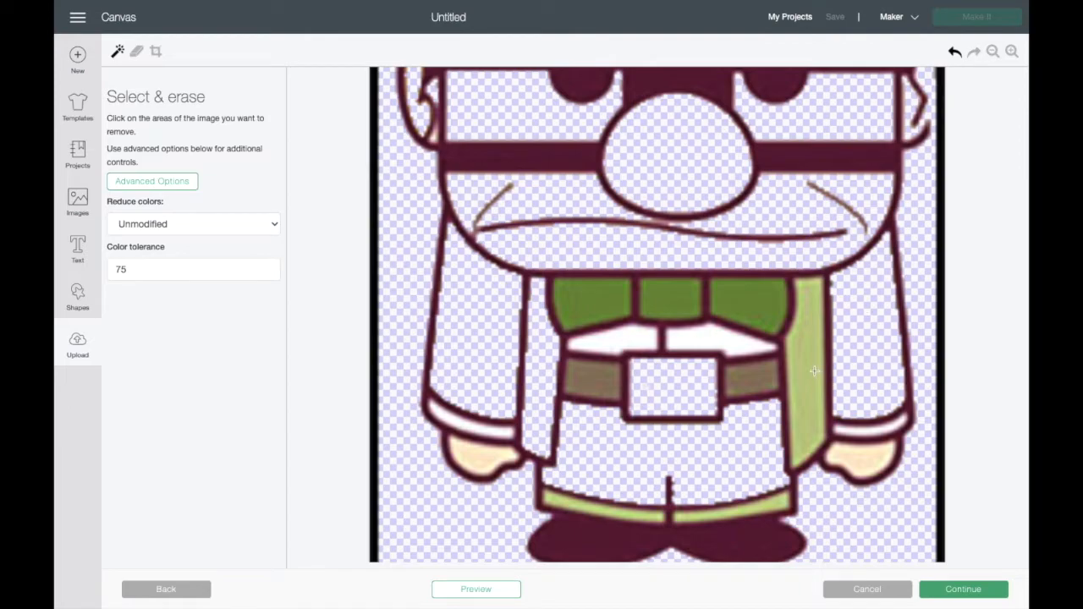
Step: Undo the erasure of the belt section right of the buckle and set the color tolerance to 50
left_click(753, 373)
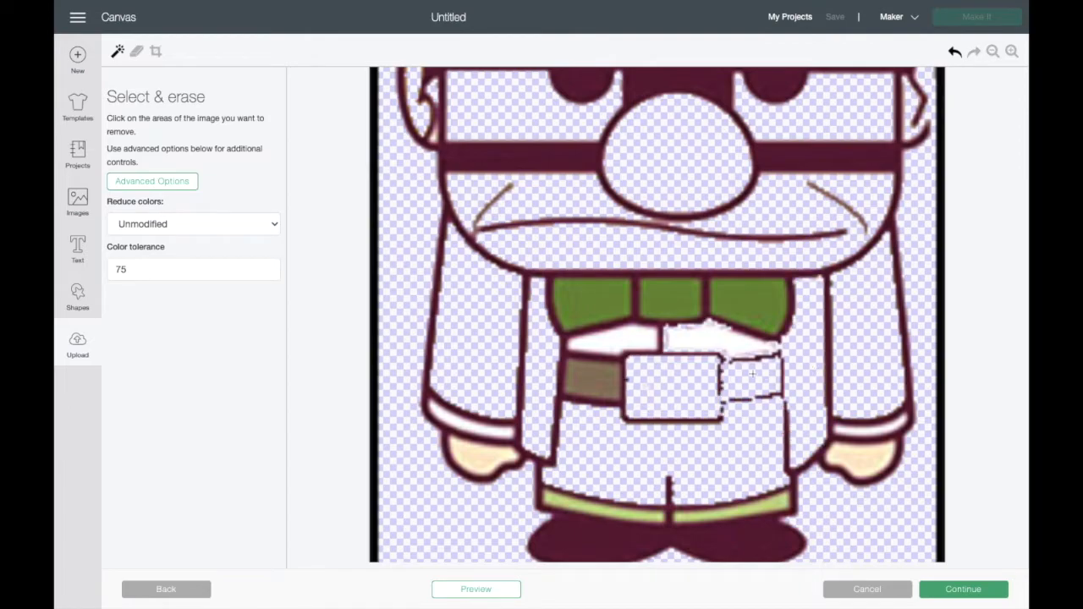
left_click(955, 51)
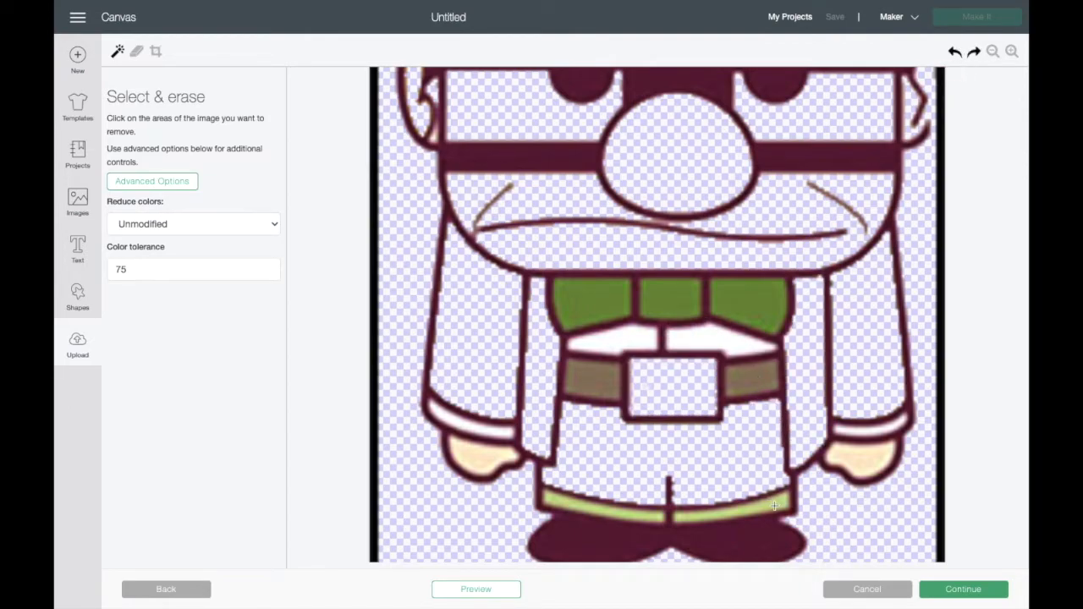
left_click(253, 270)
key("BackSpace")
key("BackSpace")
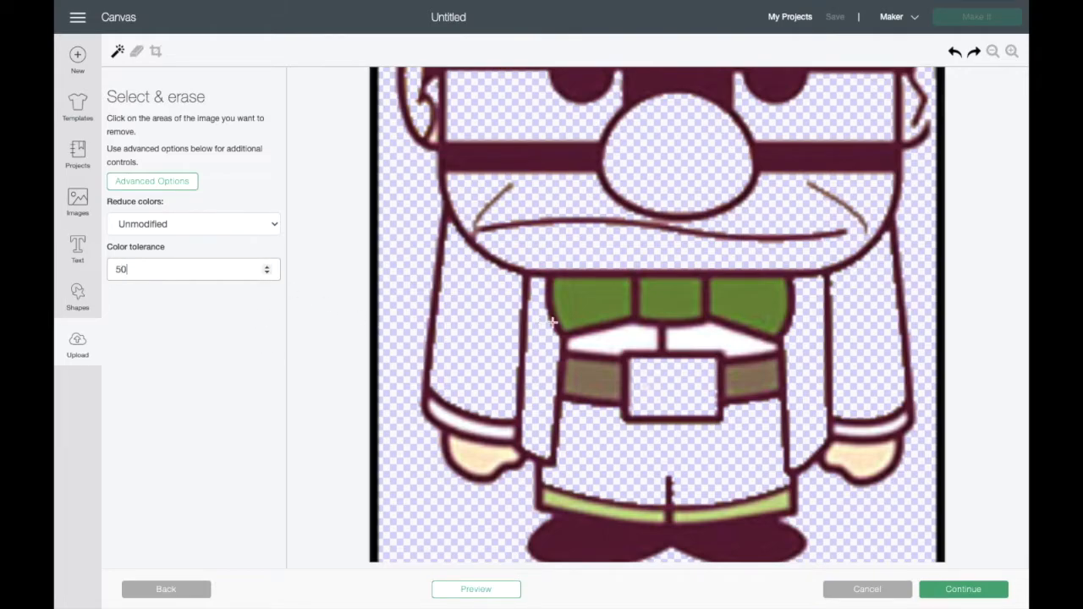
Step: Erase the three bow tie segments, both white shirt areas and both belt sections beside the buckle
left_click(594, 309)
left_click(660, 309)
left_click(763, 307)
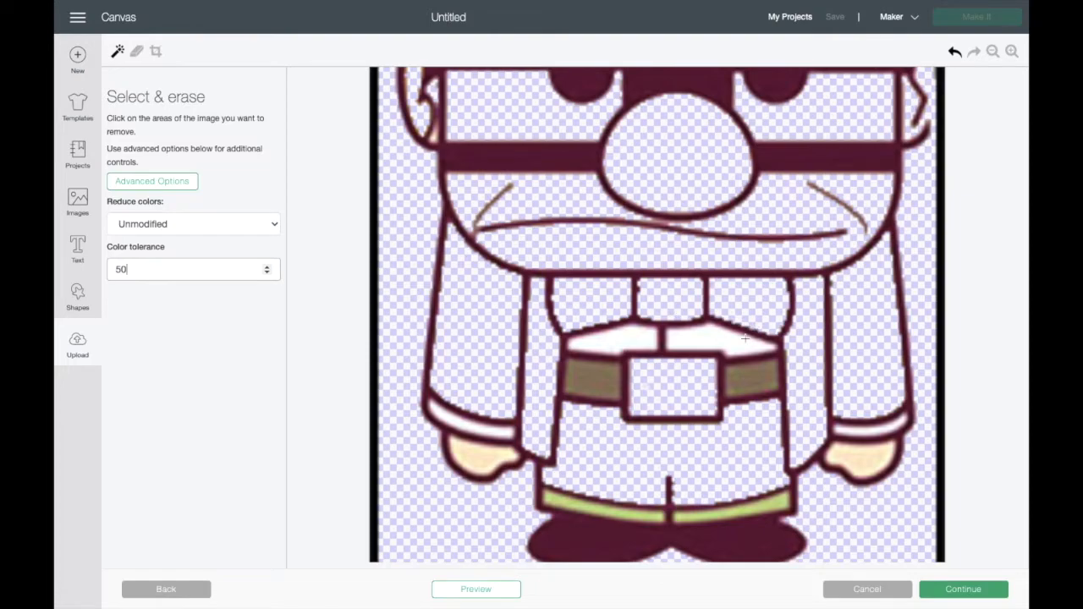
left_click(730, 342)
left_click(615, 343)
left_click(593, 377)
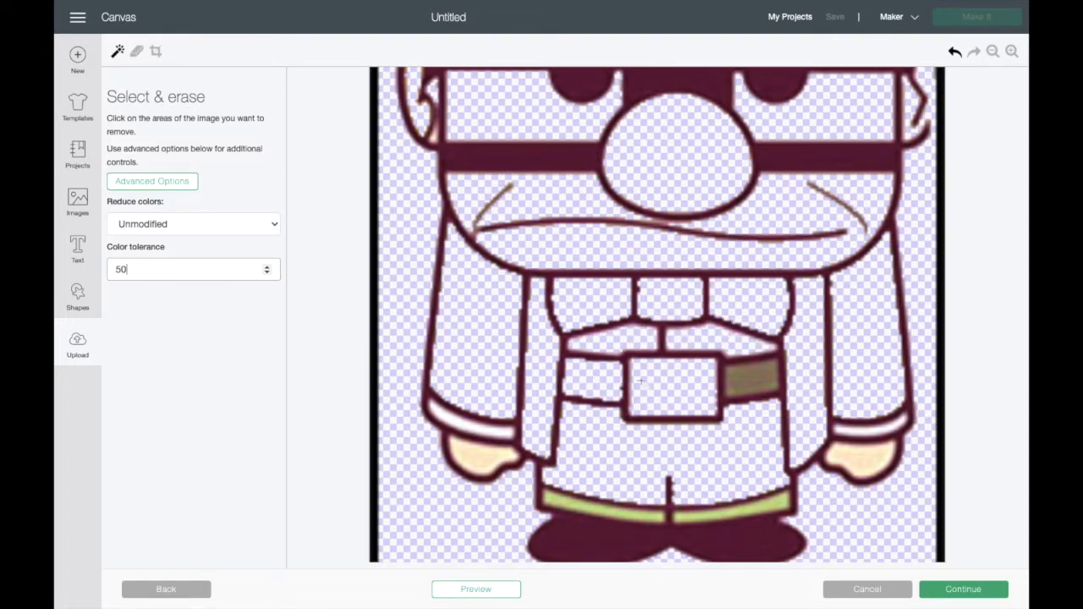
left_click(749, 380)
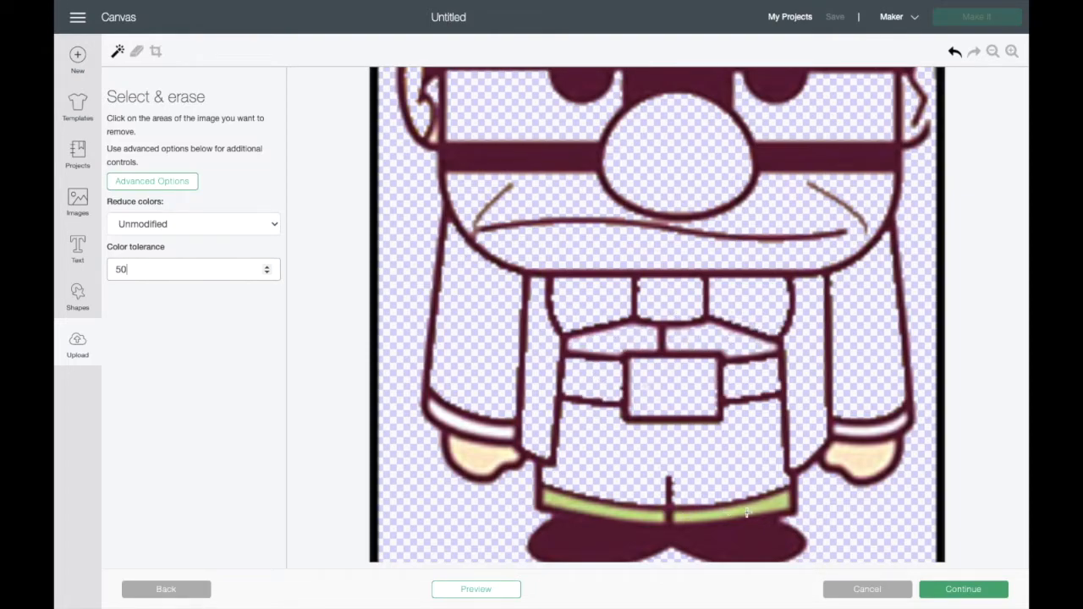
Step: Erase the green trouser hem bands, both white sleeve cuffs and both hand fills at color tolerance 50
left_click(777, 503)
left_click(624, 515)
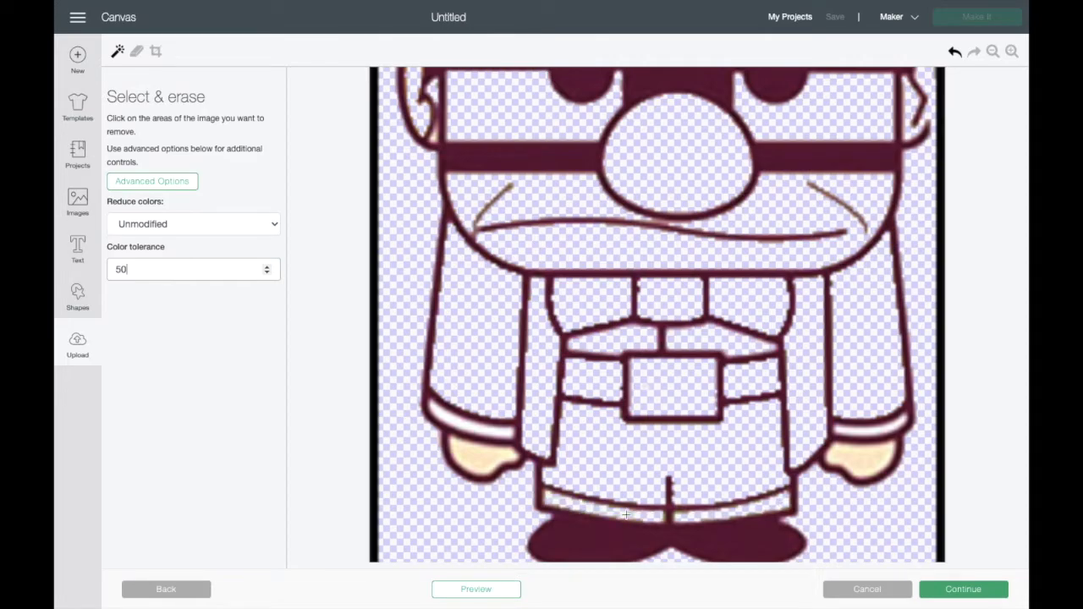
left_click(485, 468)
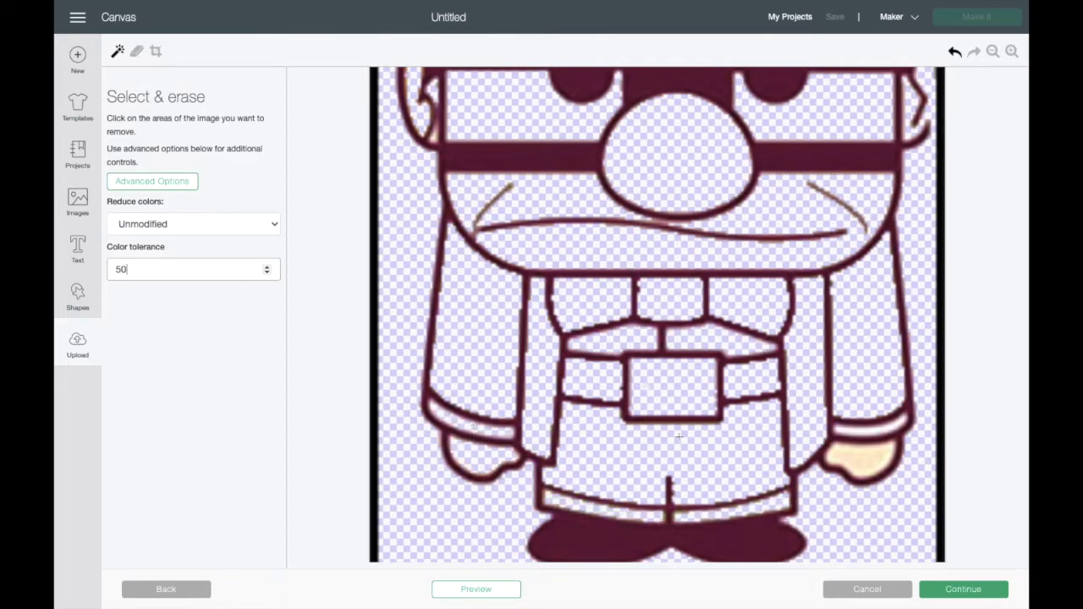
left_click(854, 432)
left_click(867, 467)
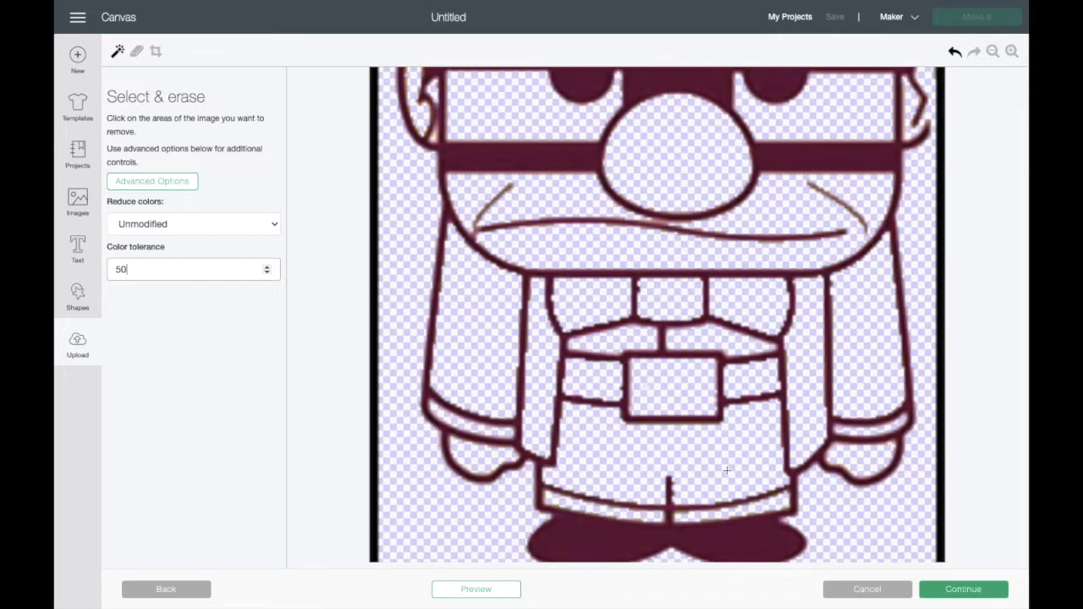
Step: Preview the erased figure as a cut image and inspect its outlines from the hair down to the shoes
scroll(726, 471, "up", 10)
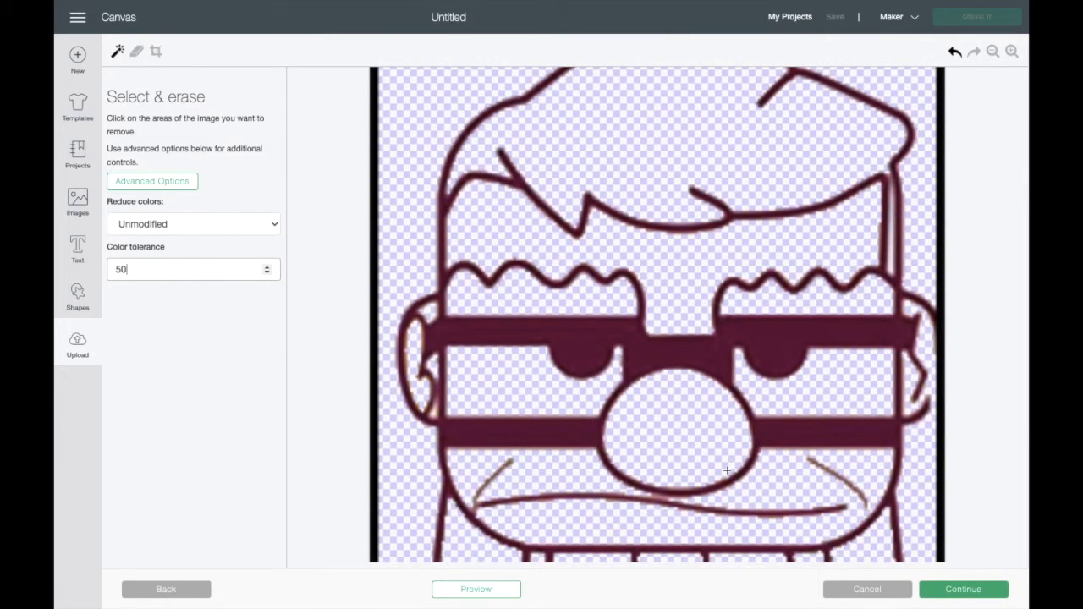
left_click(491, 593)
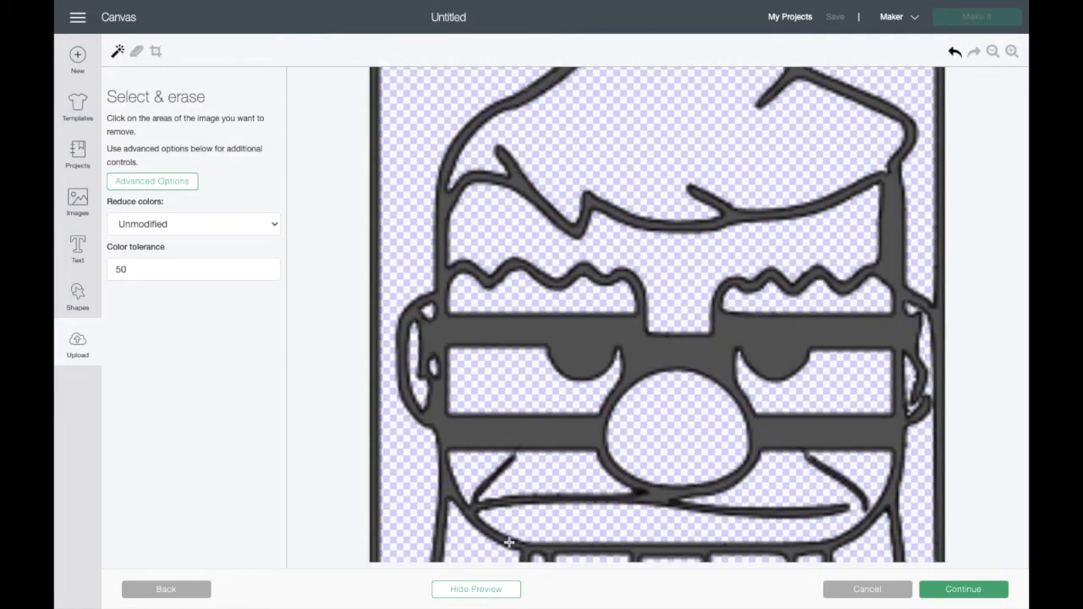
scroll(553, 455, "down", 5)
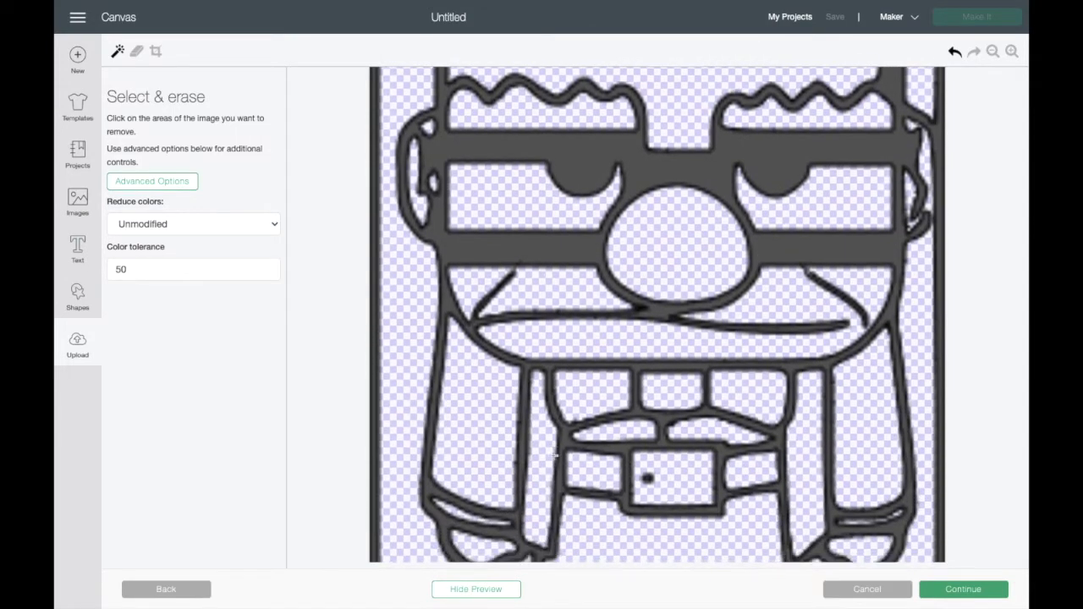
scroll(552, 455, "up", 3)
scroll(553, 455, "down", 1)
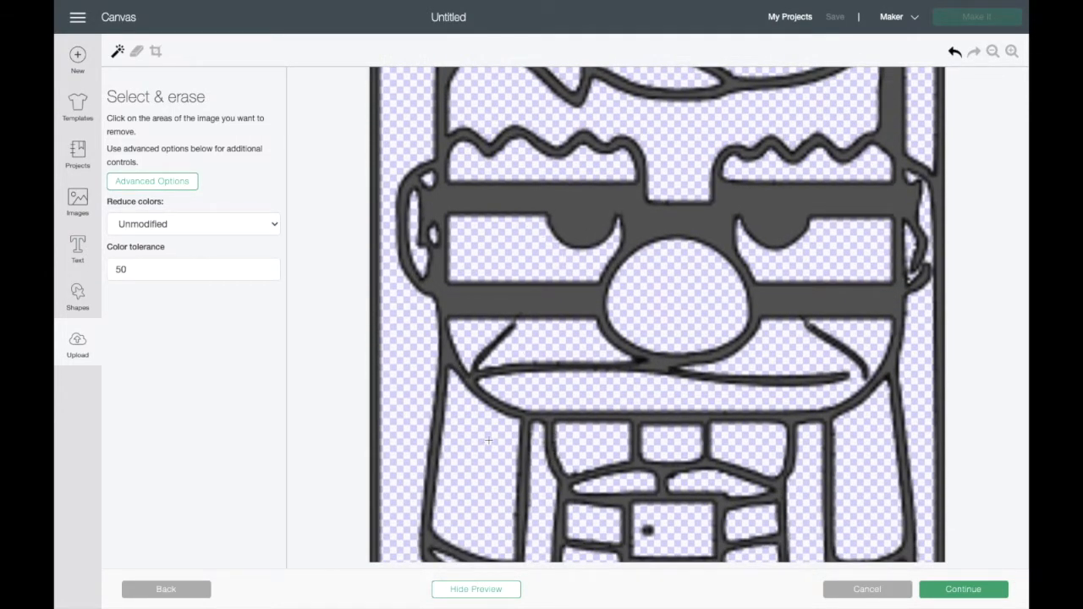
scroll(488, 440, "down", 5)
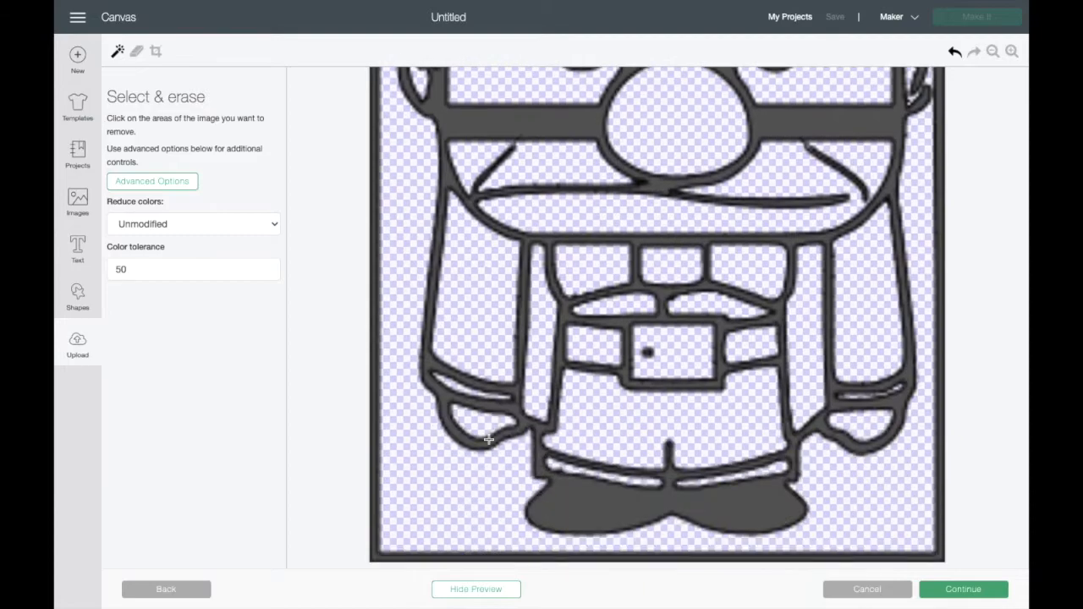
Step: Finish erasing, choose Cut Image as the upload type, name the image "Disney up CF2" and upload it
left_click(975, 590)
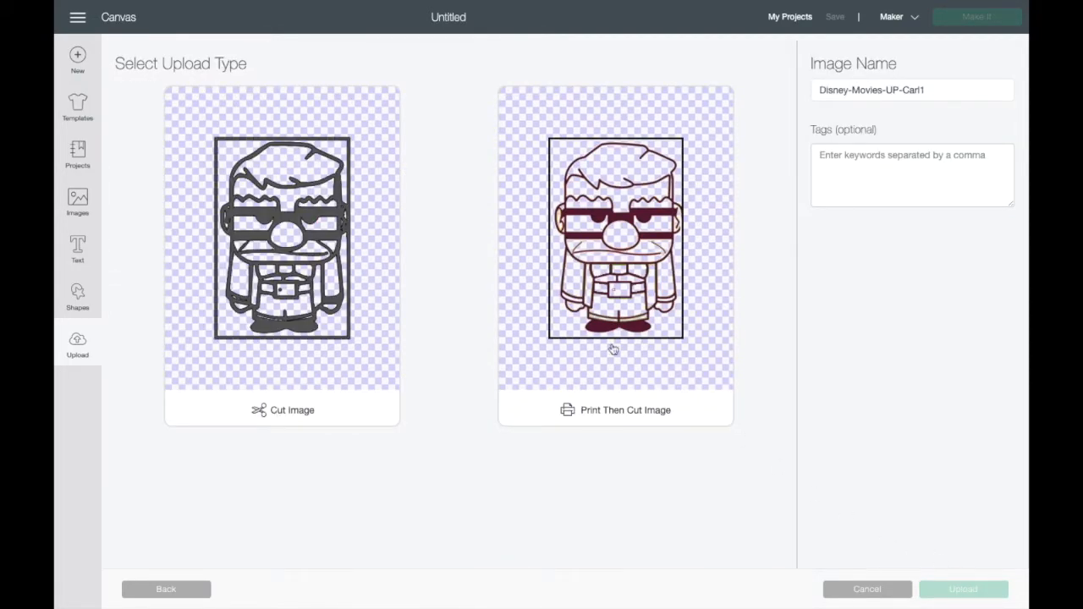
left_click(375, 267)
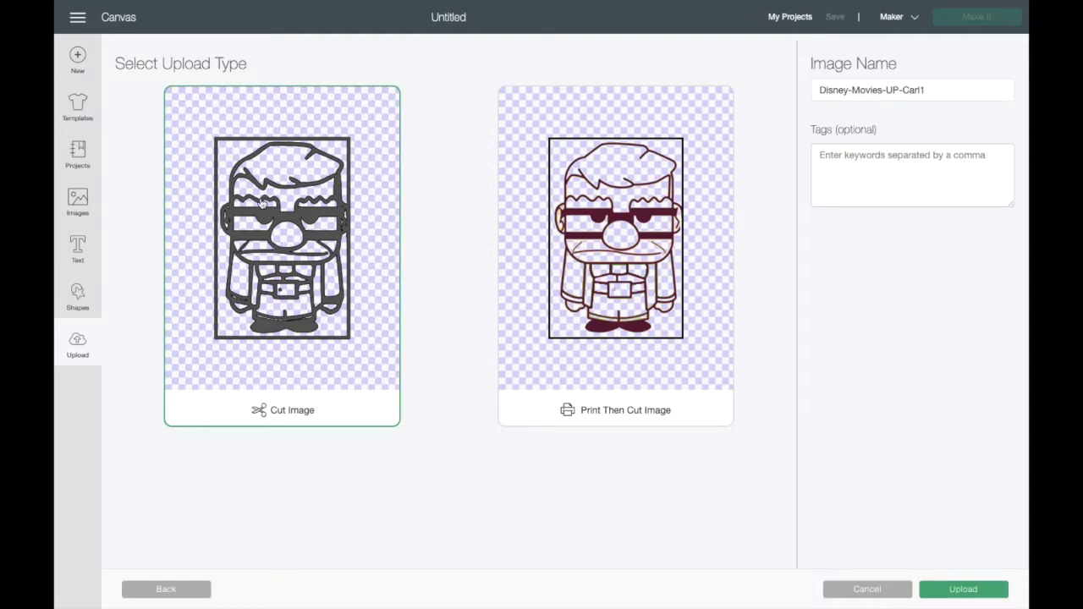
double_click(921, 90)
left_click_drag(874, 89, 782, 93)
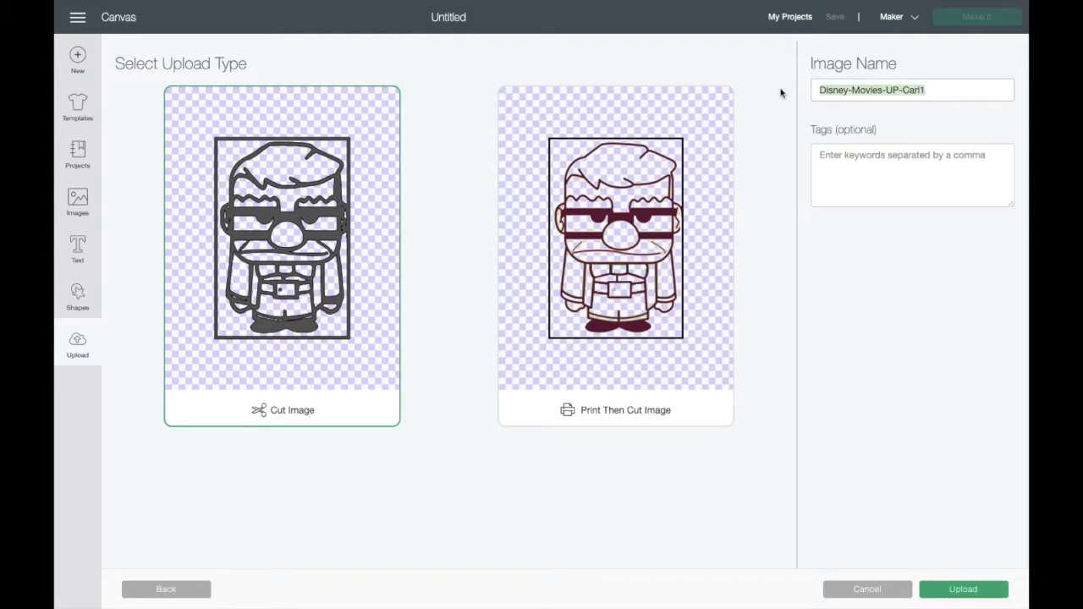
type("Disney up CF2")
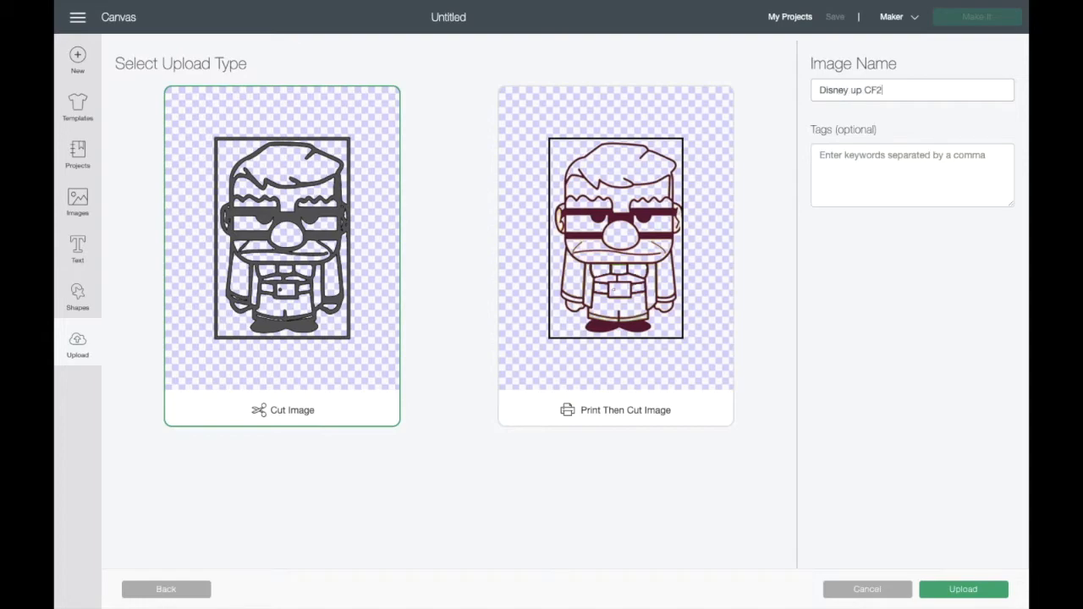
left_click(964, 589)
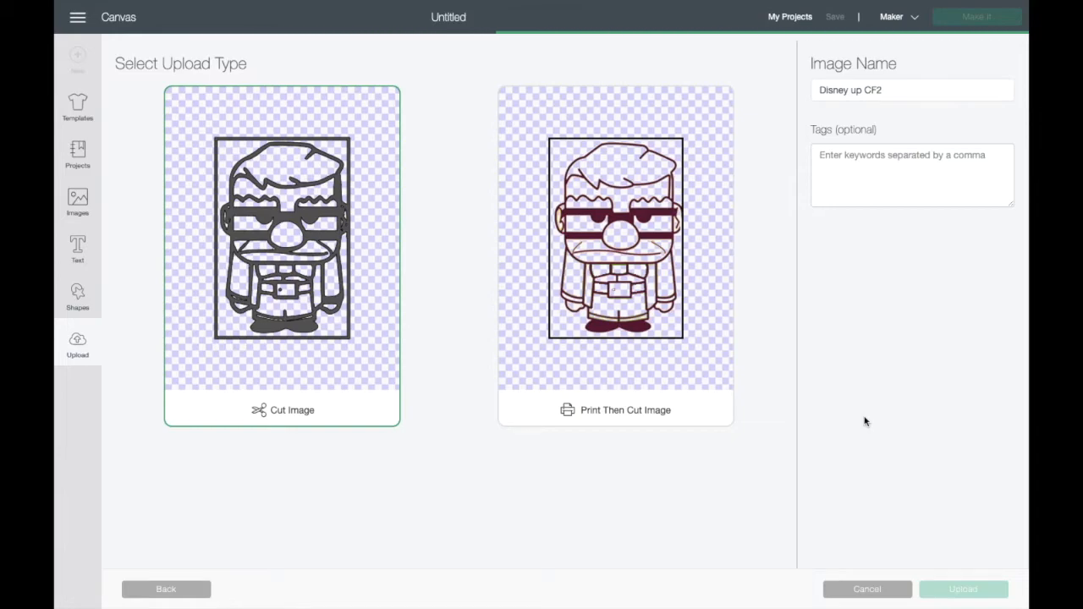